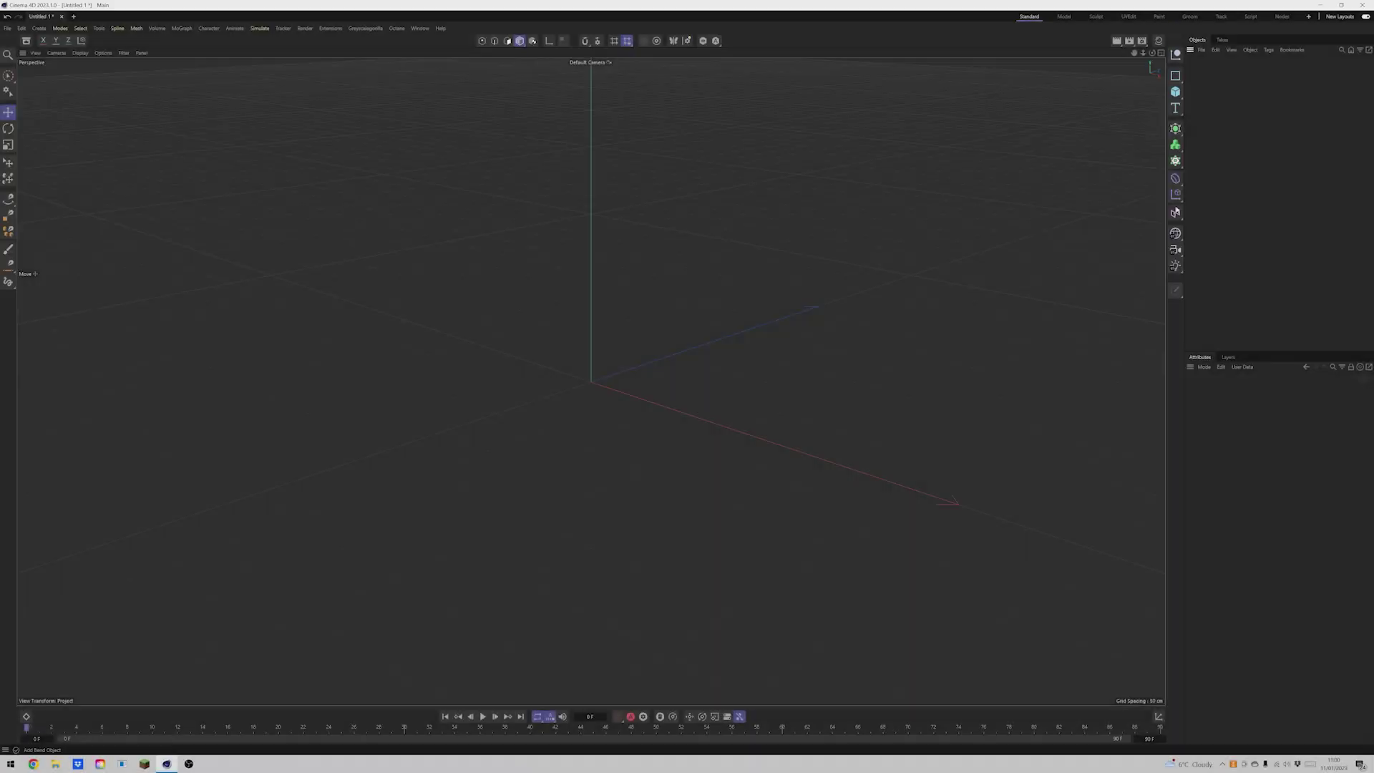
Add a Cylinder and put it inside a MoGraph Grid Cloner.
{"action": "left_click", "coordinate": [1175, 93]}
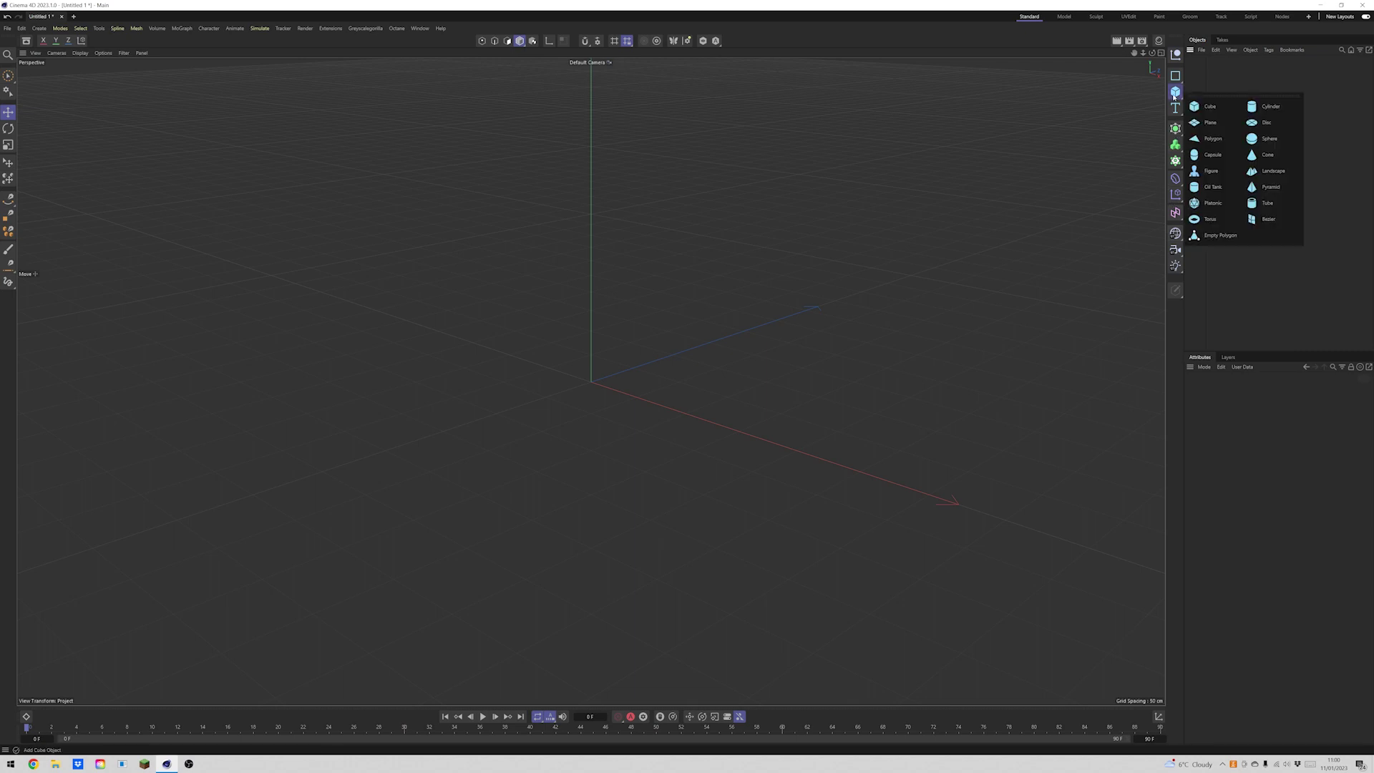
{"action": "left_click", "coordinate": [1266, 106]}
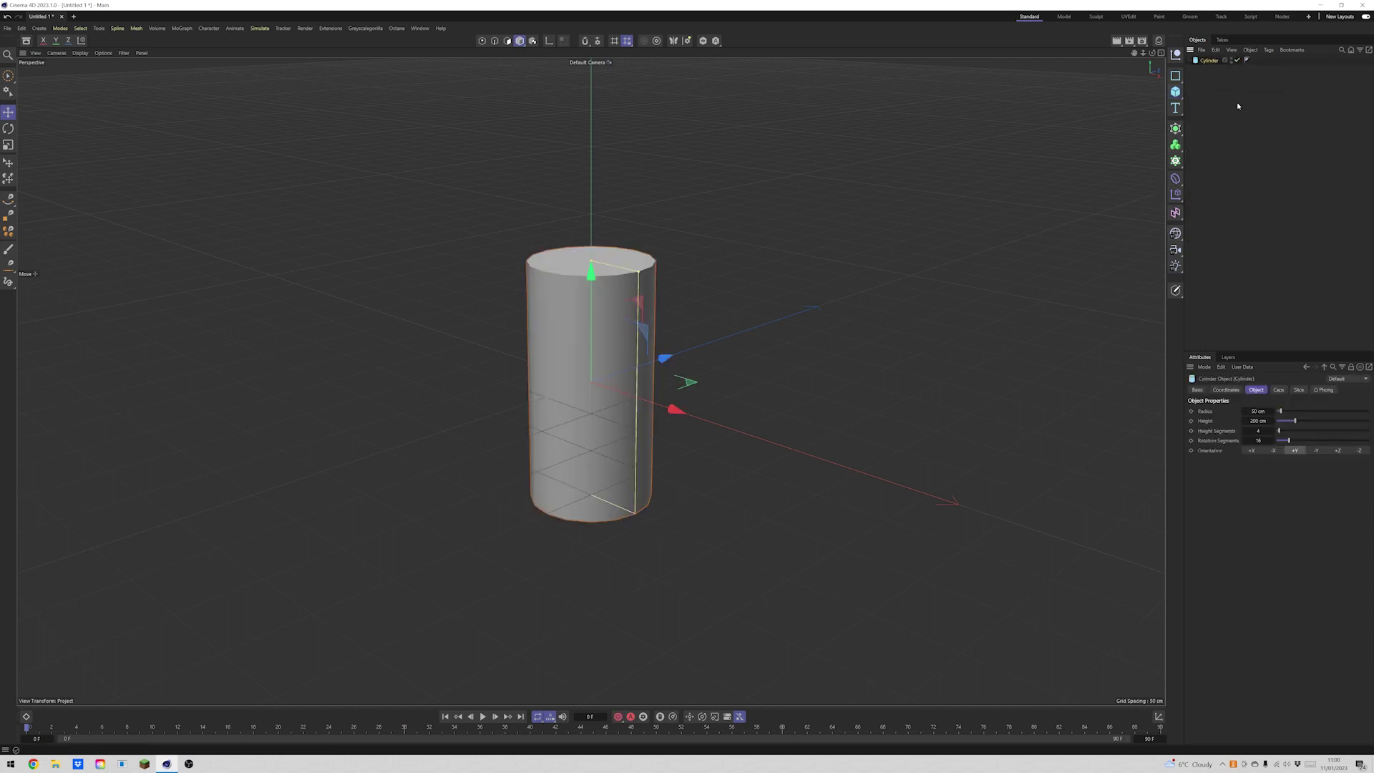
{"action": "left_click", "coordinate": [1175, 161]}
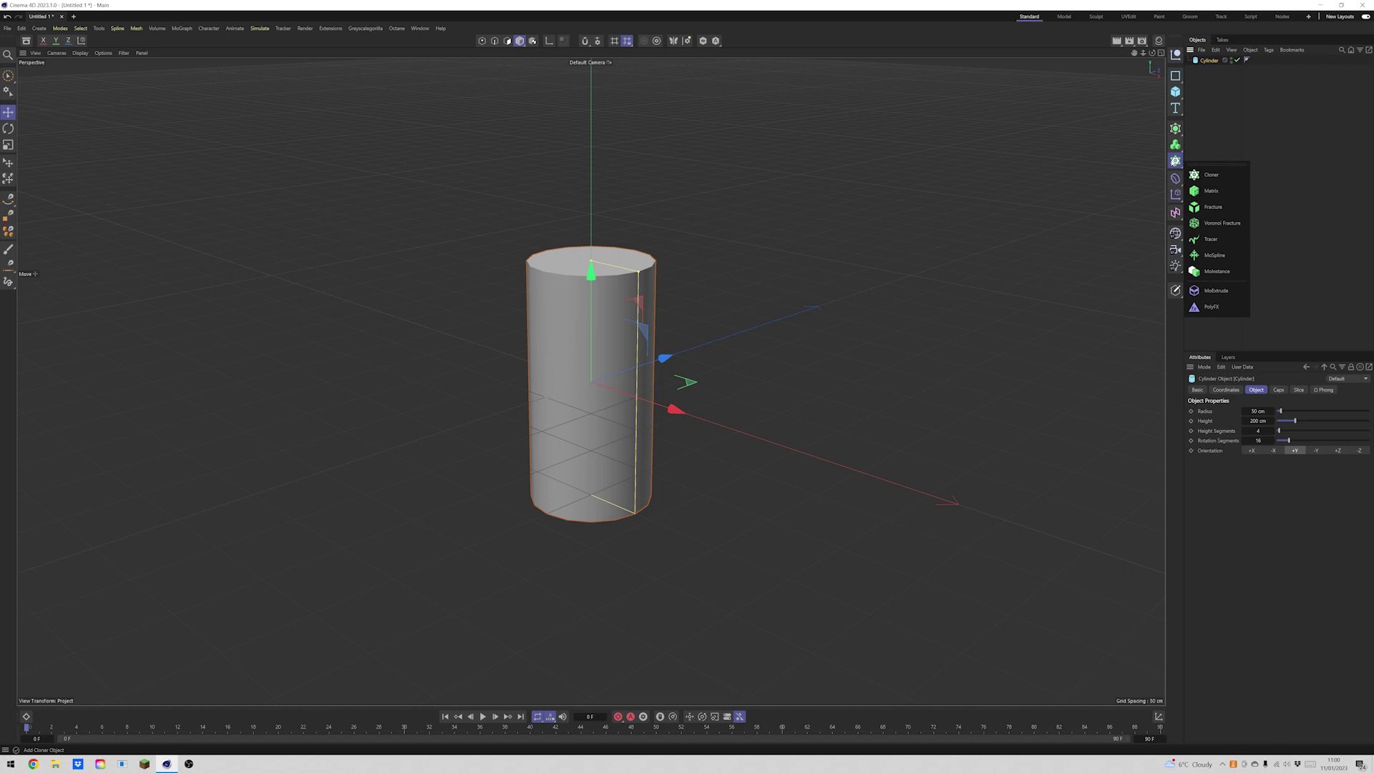
{"action": "left_click", "coordinate": [1196, 176]}
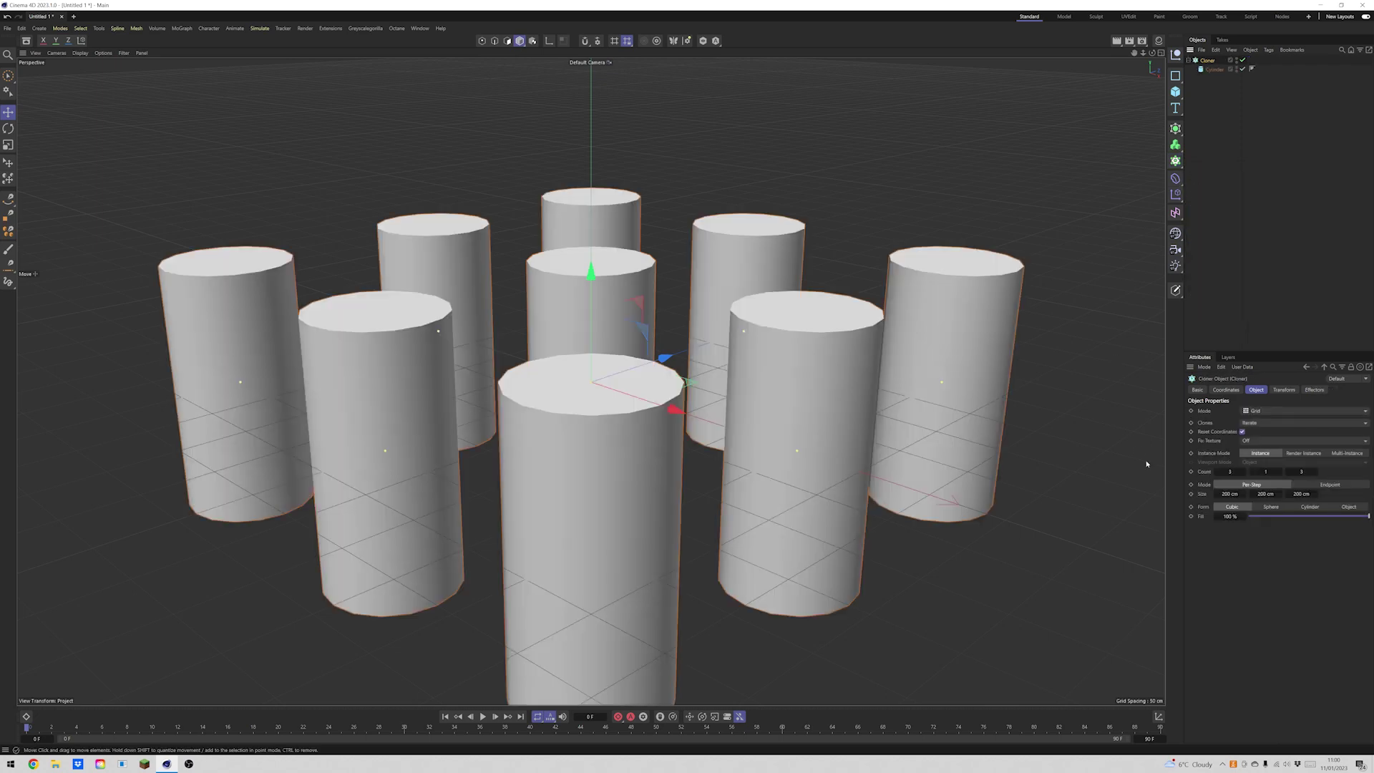
Raise the clone count to 50, 1, 50 and zoom out to see the whole field.
{"action": "left_click", "coordinate": [1227, 471]}
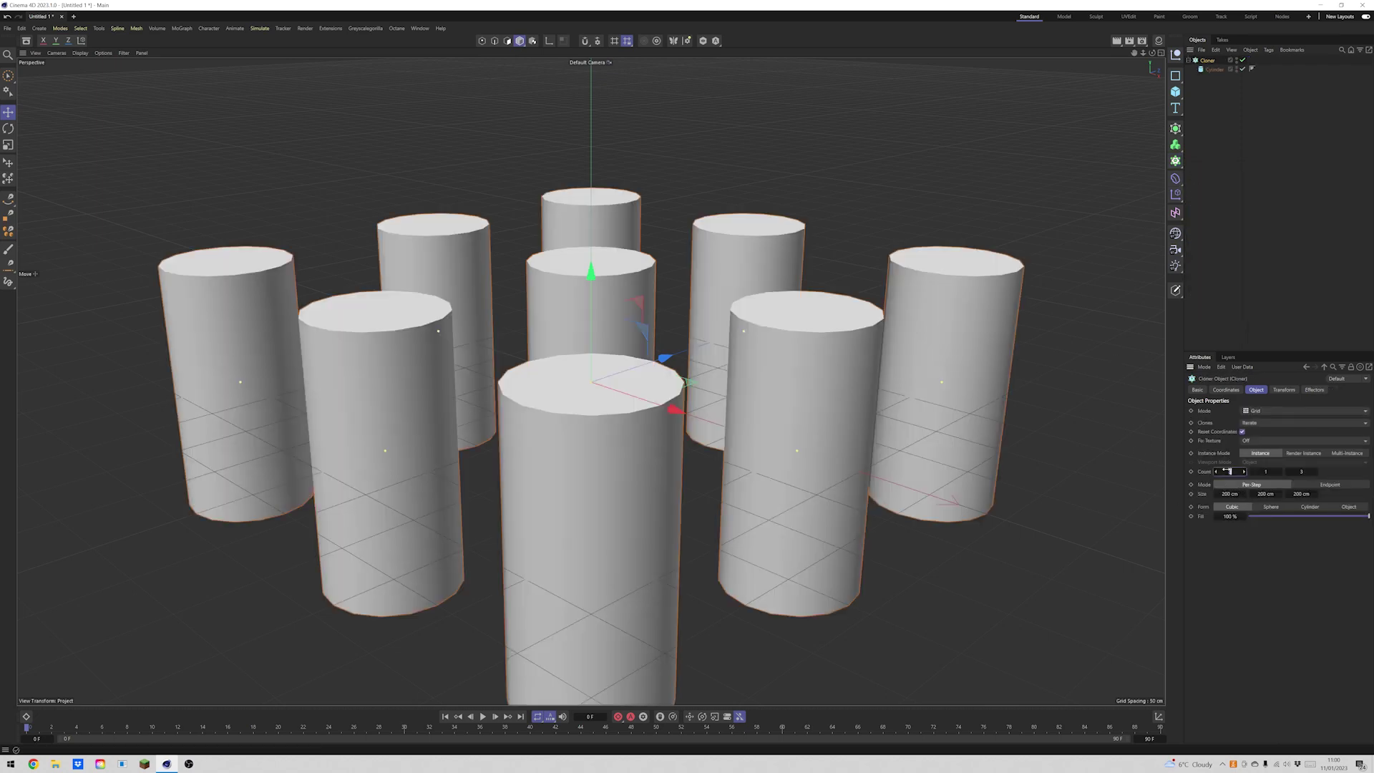
{"action": "left_click_drag", "start_coordinate": [1315, 474], "coordinate": [1309, 470]}
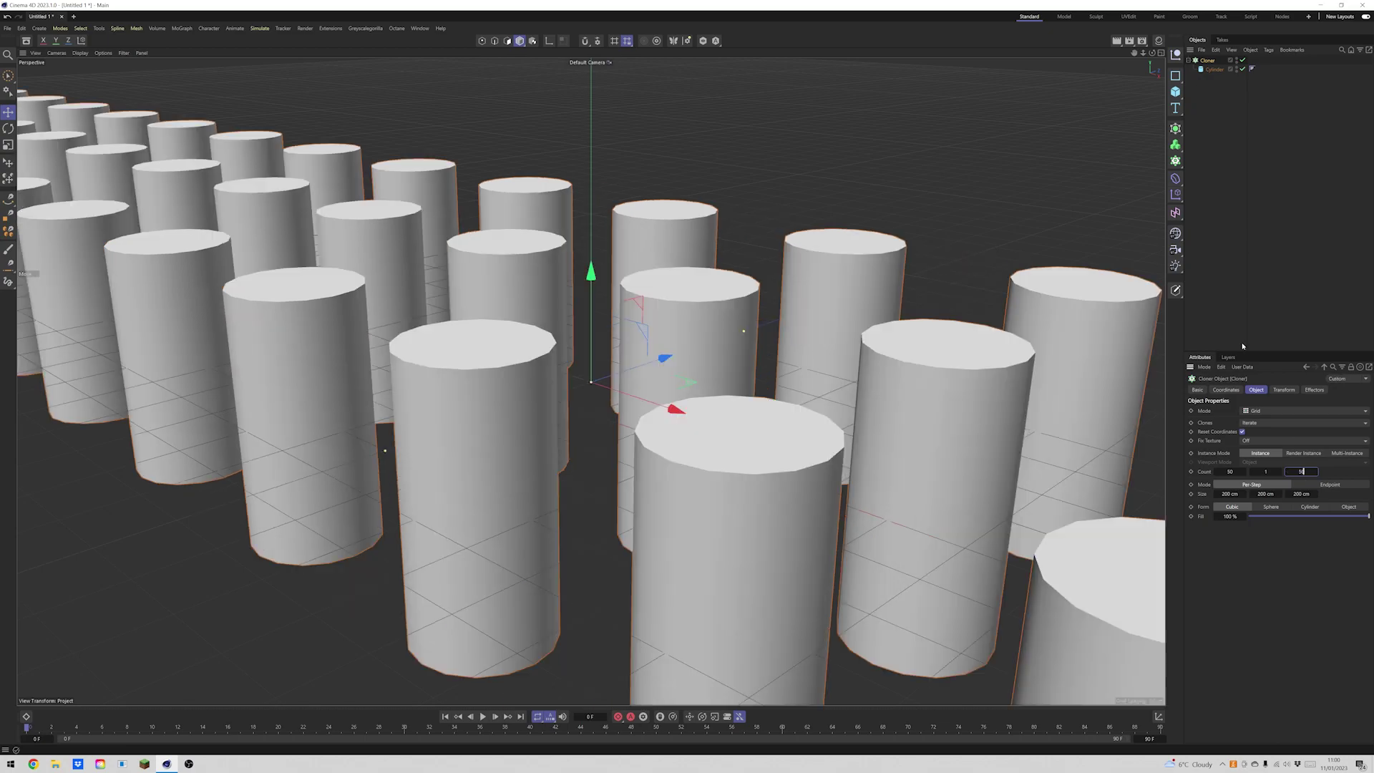
{"action": "left_click", "coordinate": [1219, 290]}
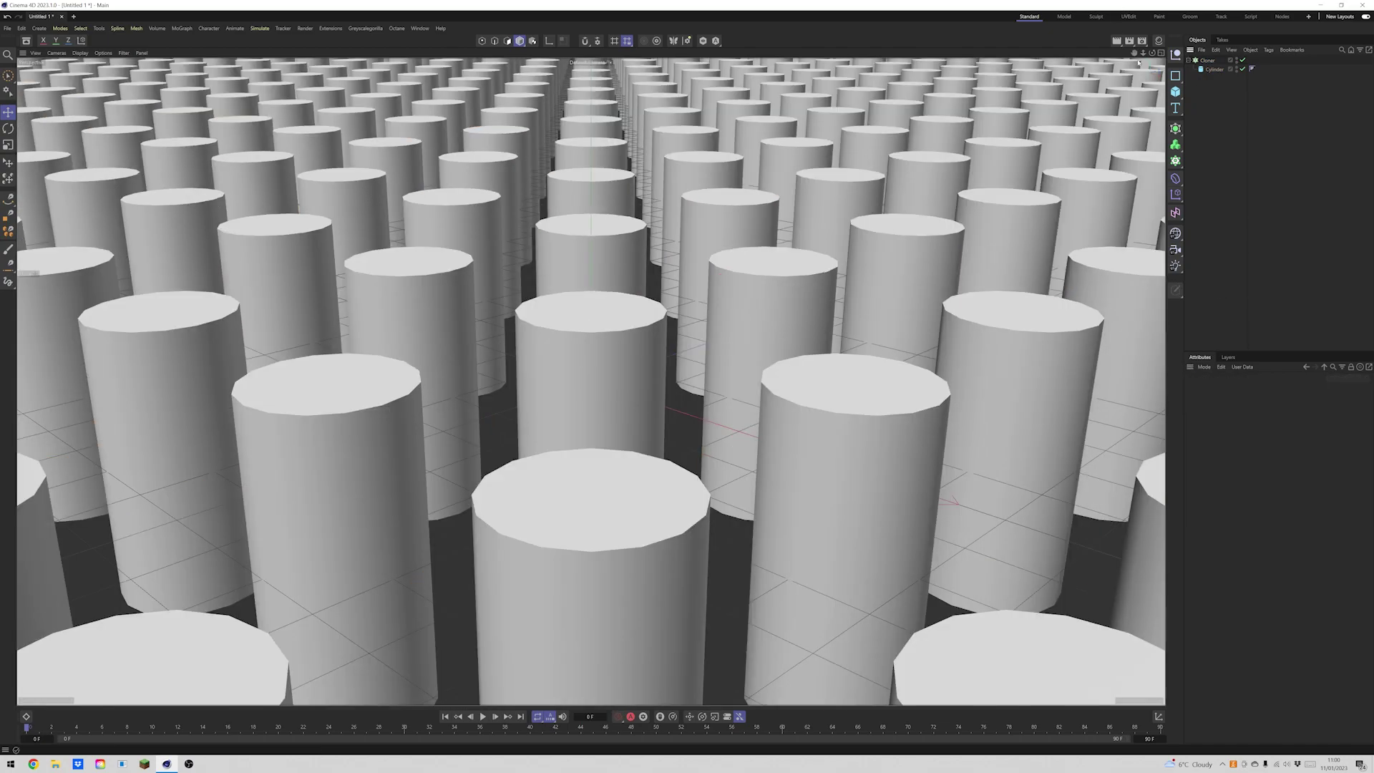
{"action": "left_click_drag", "start_coordinate": [1143, 53], "coordinate": [1143, 53]}
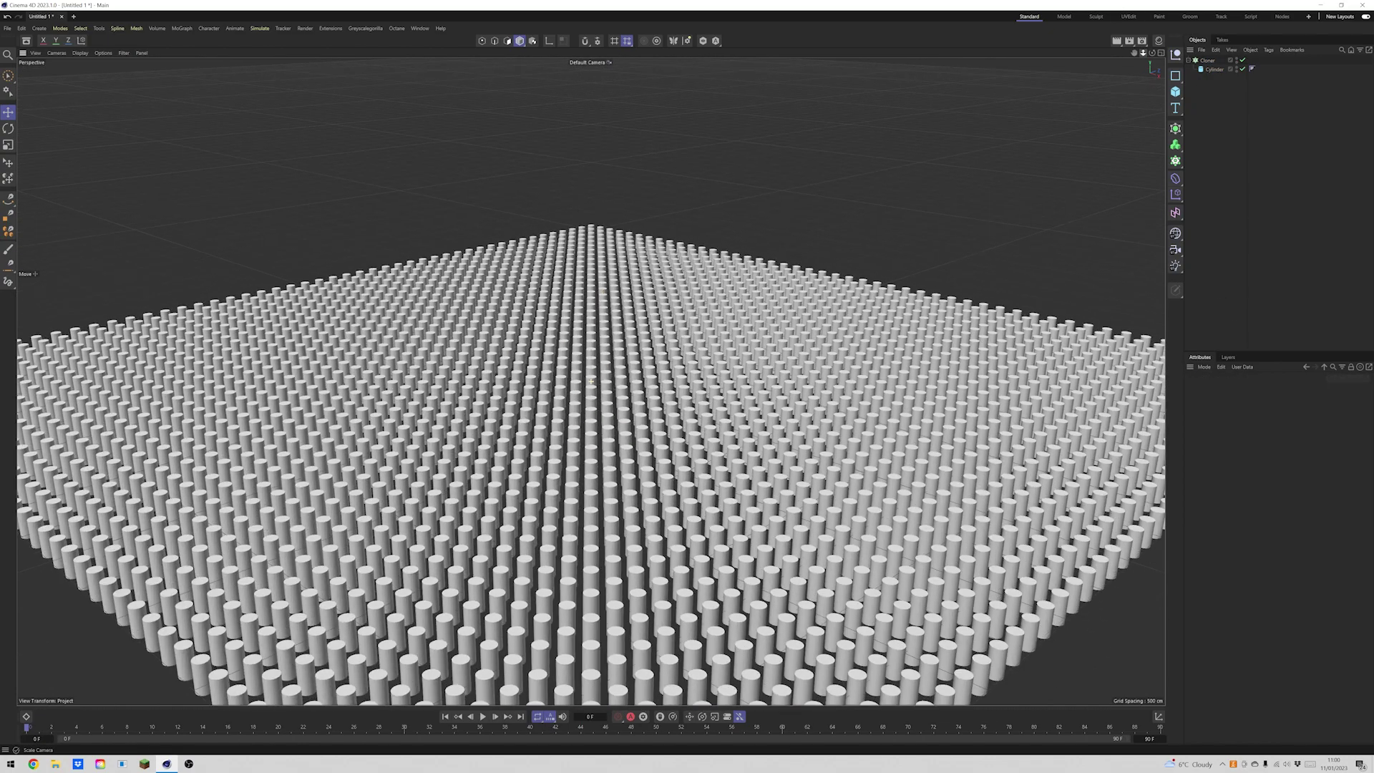
Set the Cloner's grid spacing to 100 × 200 × 100 cm, giving evenly separated columns.
{"action": "left_click", "coordinate": [1210, 61]}
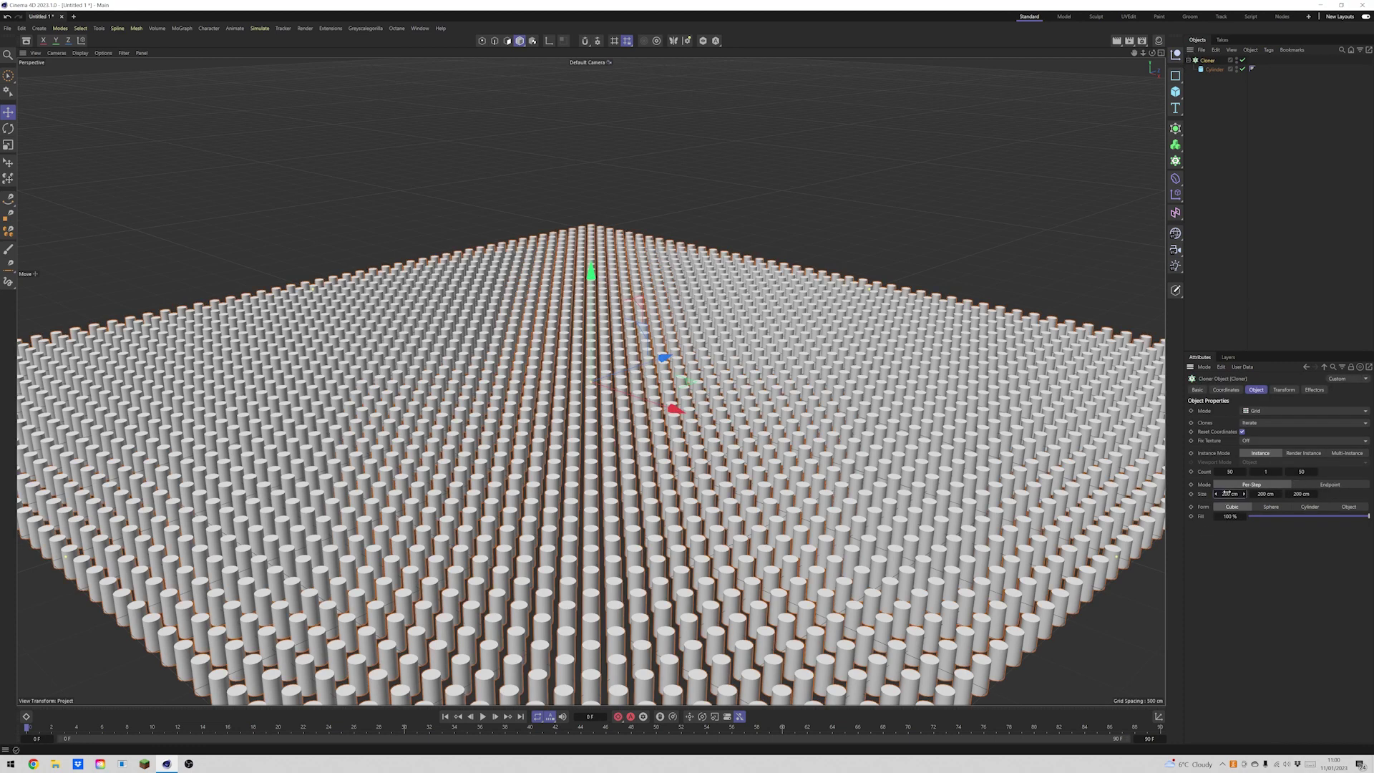
{"action": "left_click", "coordinate": [1290, 493]}
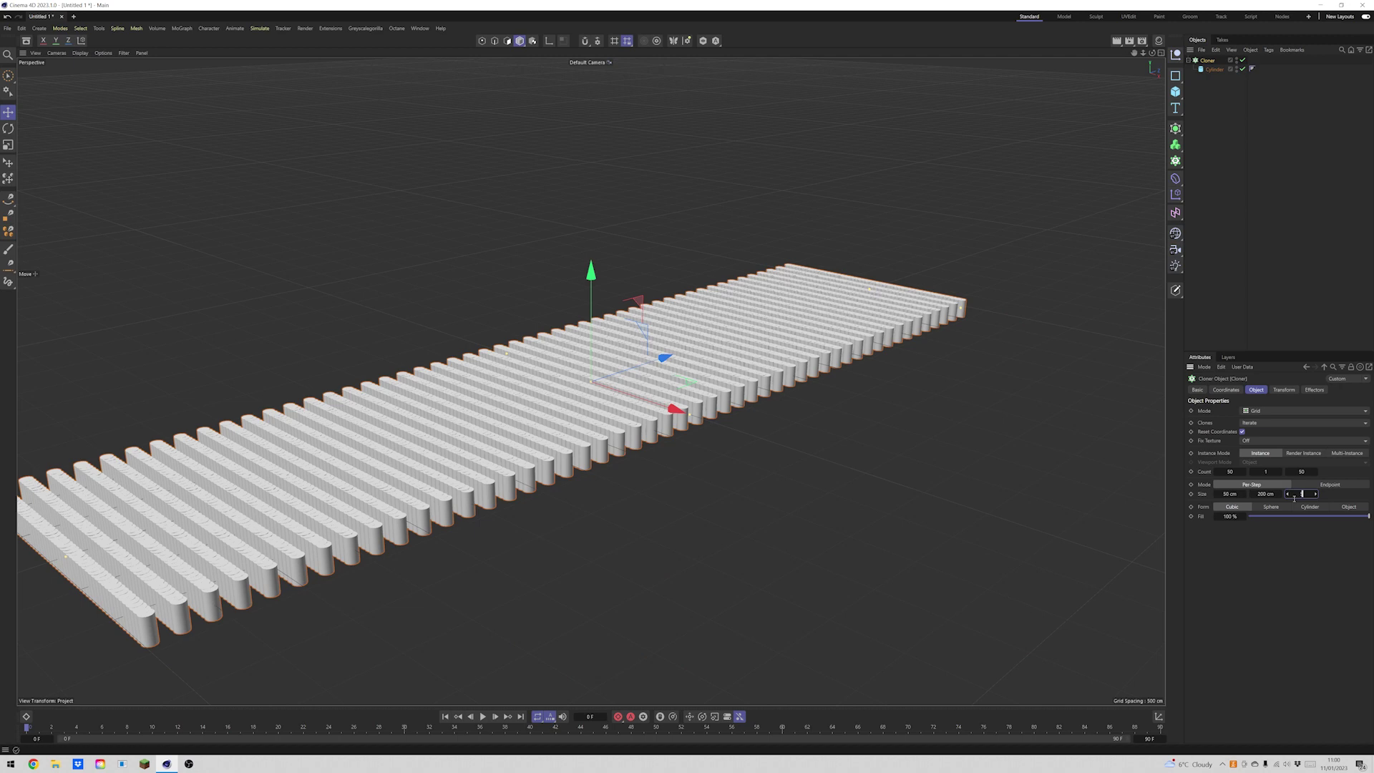
{"action": "type", "text": "50"}
{"action": "key", "text": "Return"}
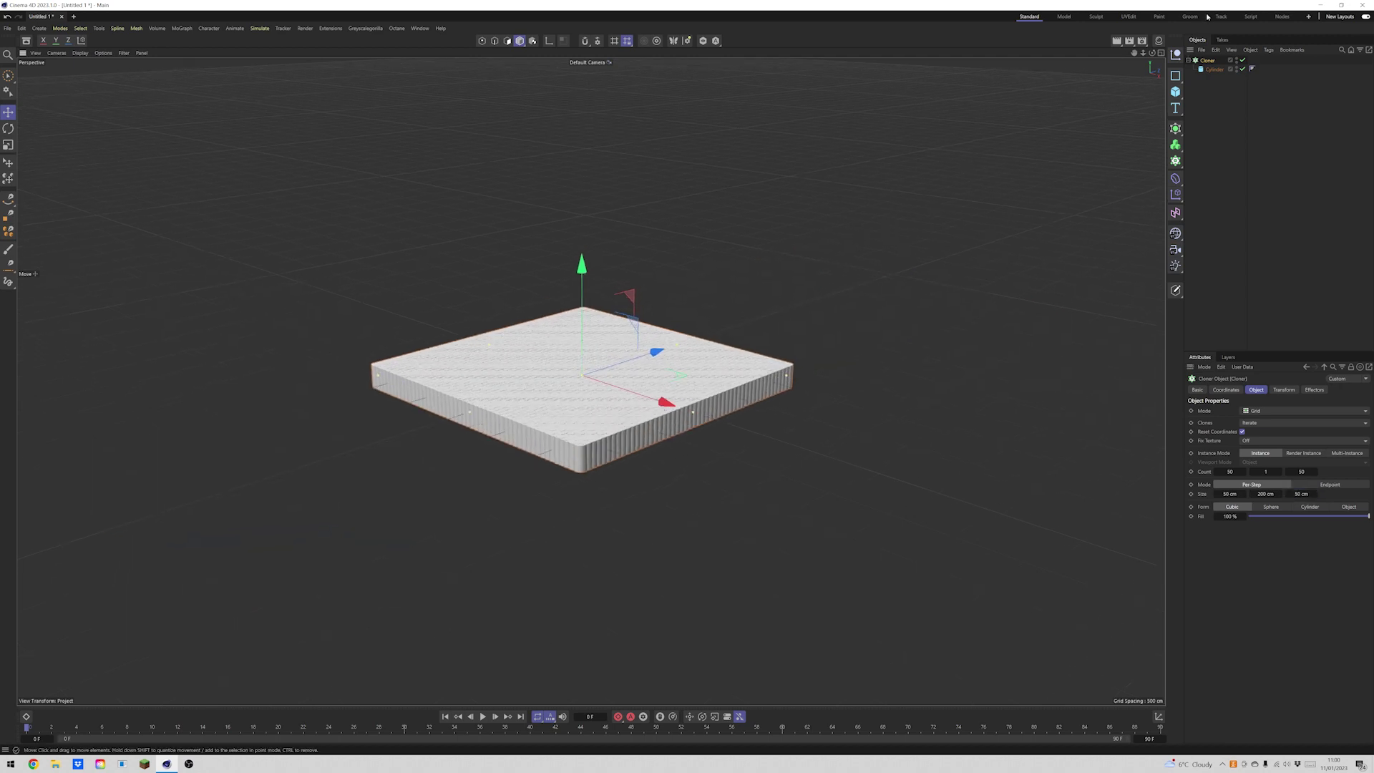
{"action": "left_click_drag", "start_coordinate": [1142, 55], "coordinate": [1140, 57]}
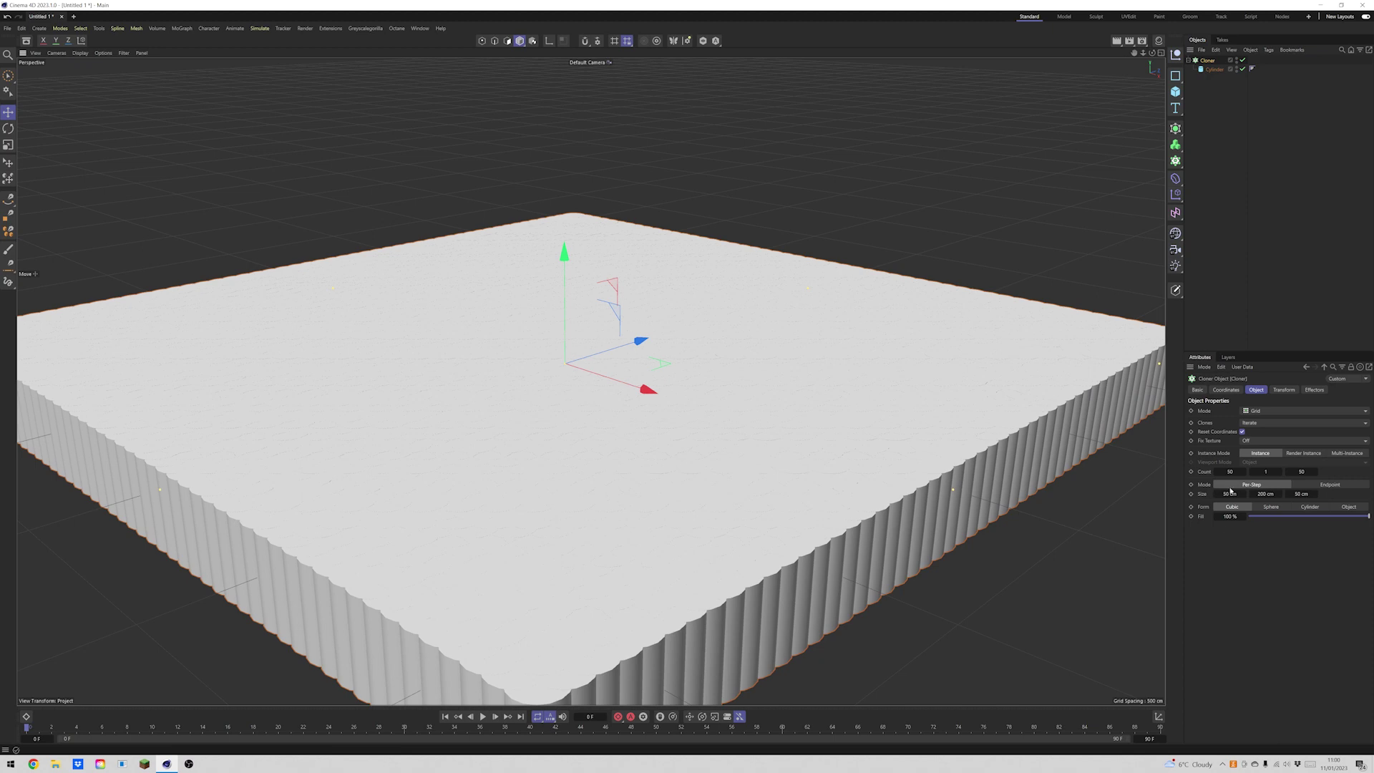
{"action": "left_click_drag", "start_coordinate": [1229, 494], "coordinate": [1250, 493]}
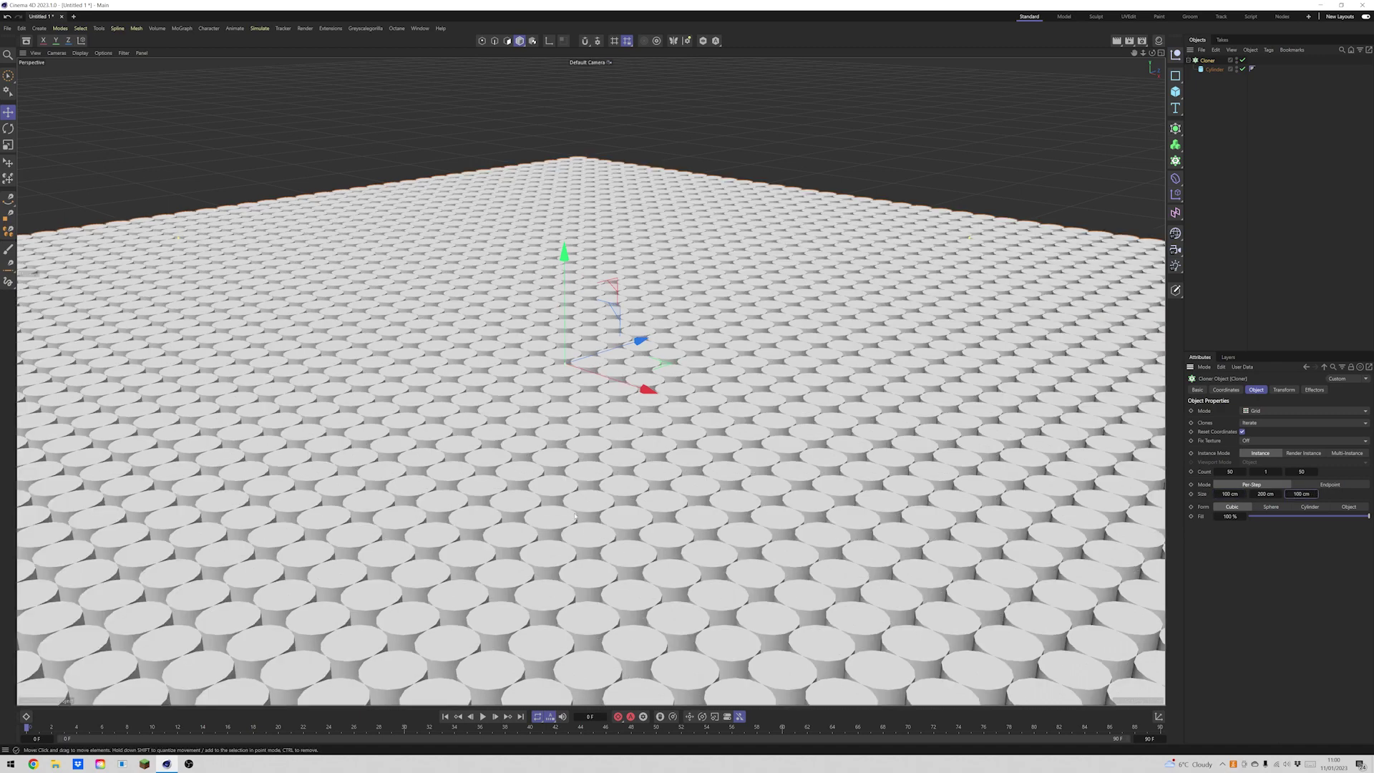
{"action": "left_click_drag", "start_coordinate": [575, 515], "coordinate": [623, 426], "text": "alt"}
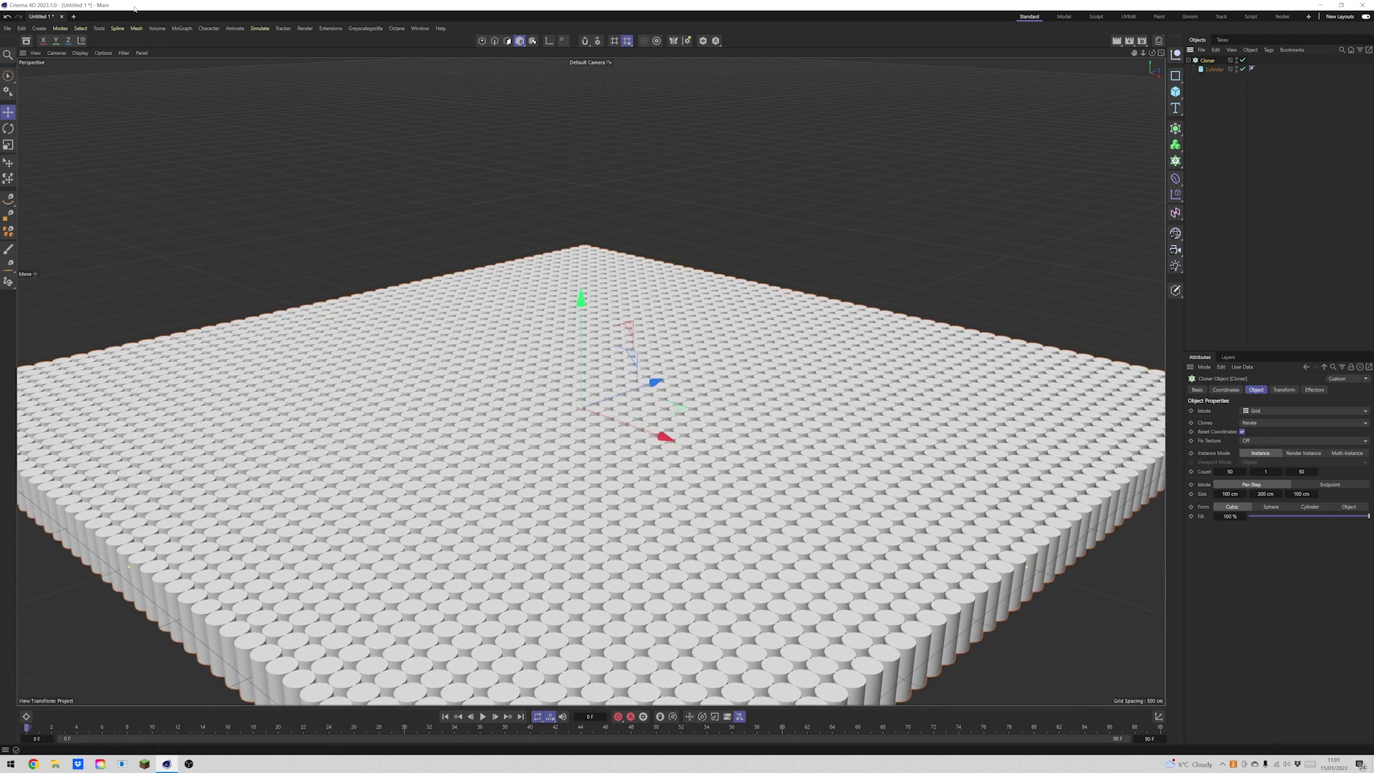
Add a Shader effector to the cloned cylinders.
{"action": "left_click", "coordinate": [181, 29]}
{"action": "mouse_move", "coordinate": [215, 45]}
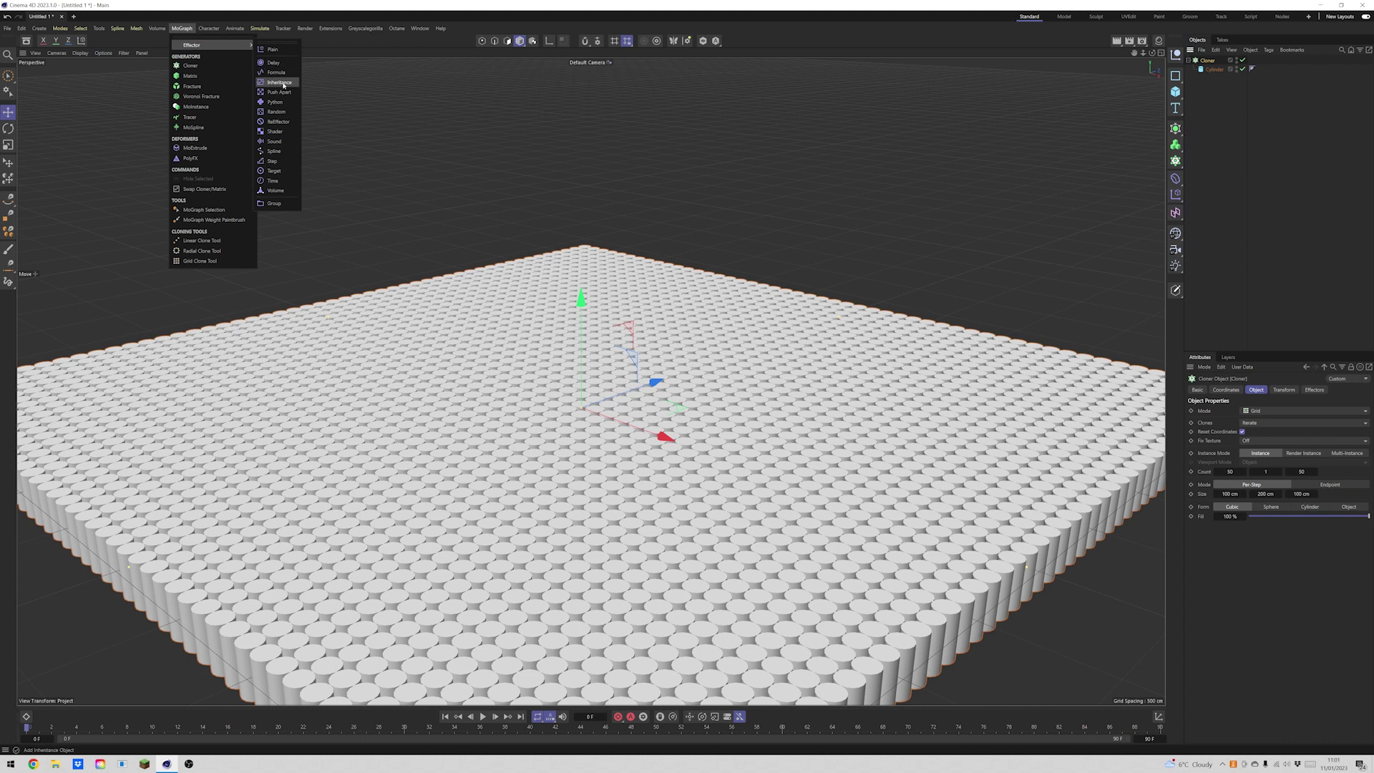
{"action": "left_click", "coordinate": [274, 131]}
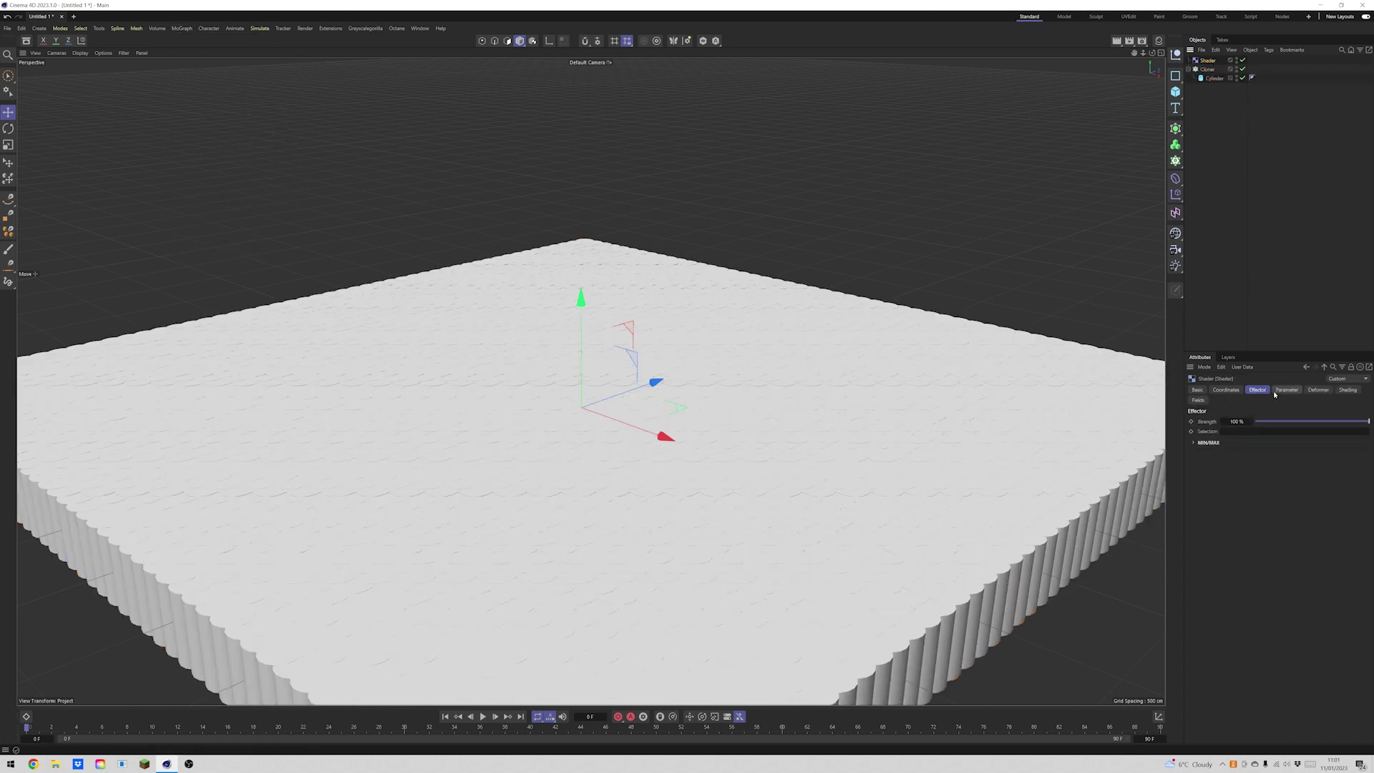
Make the effector move clones instead of scaling them, with P.Y at 80 cm.
{"action": "left_click", "coordinate": [1318, 391]}
{"action": "left_click", "coordinate": [1282, 390]}
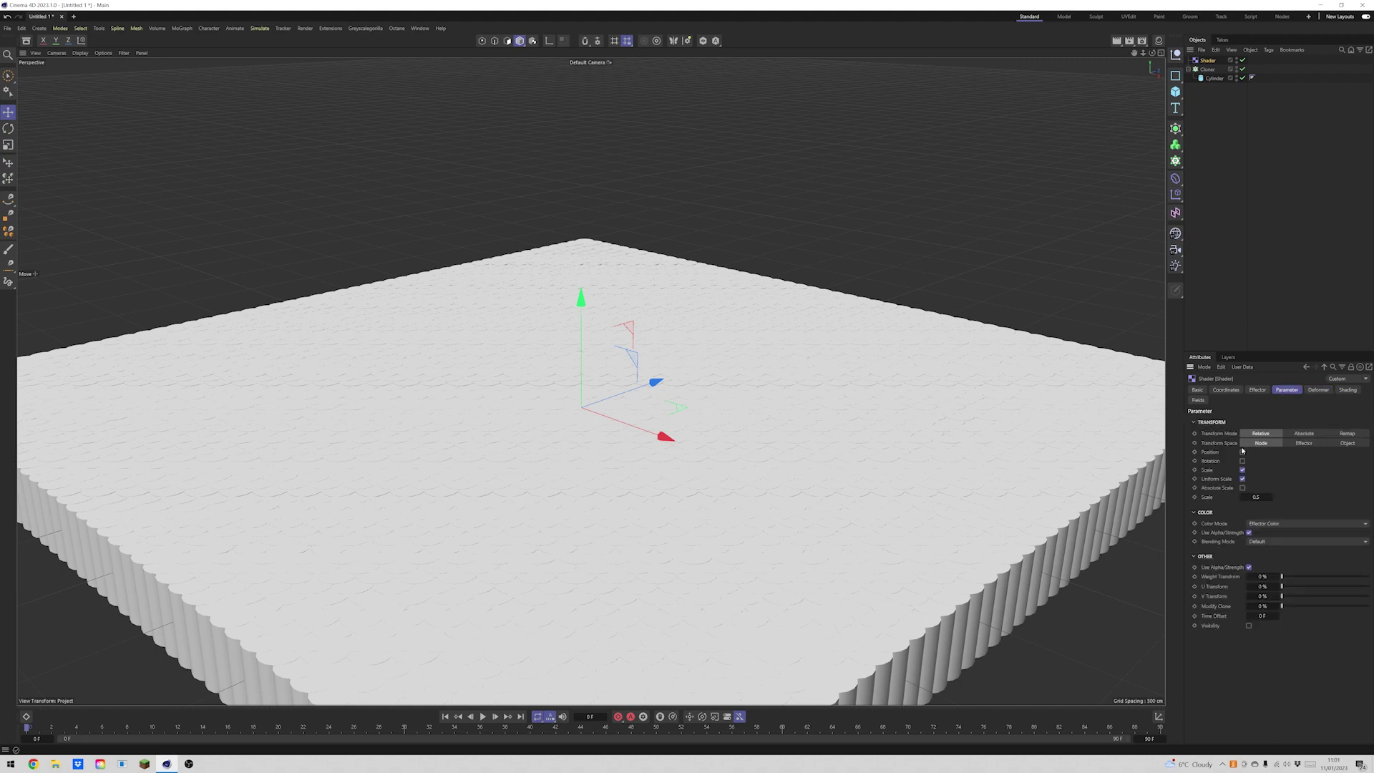
{"action": "left_click", "coordinate": [1242, 470]}
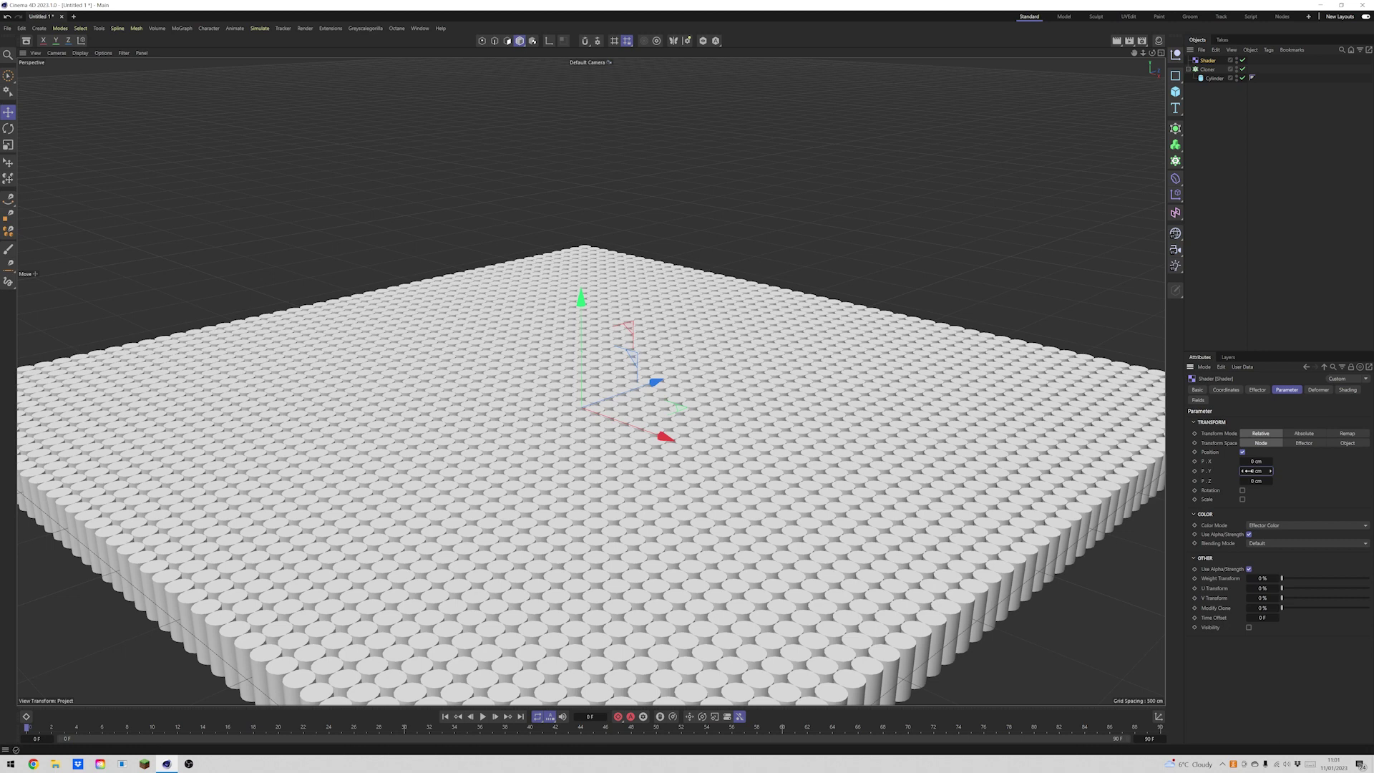
{"action": "left_click_drag", "start_coordinate": [1247, 471], "coordinate": [1277, 471]}
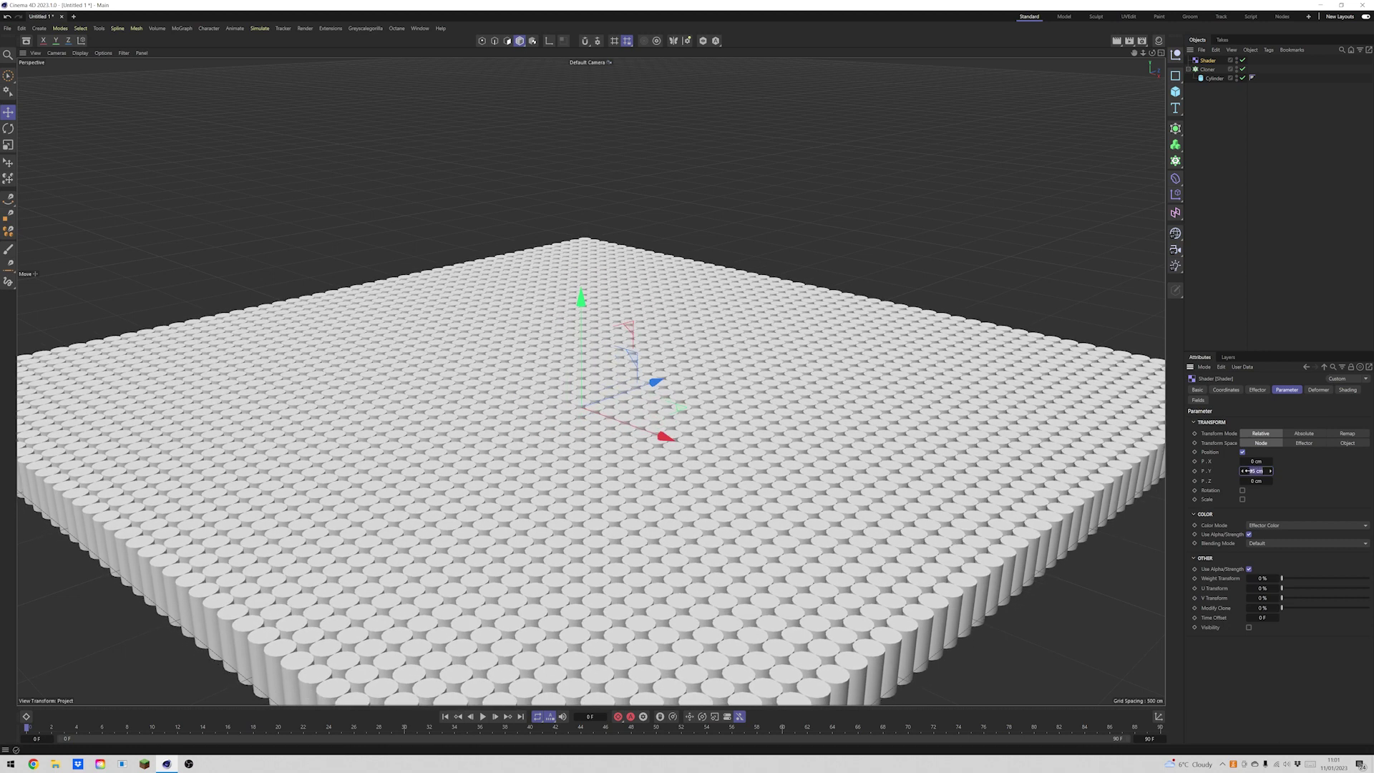
{"action": "left_click_drag", "start_coordinate": [1249, 471], "coordinate": [1250, 471]}
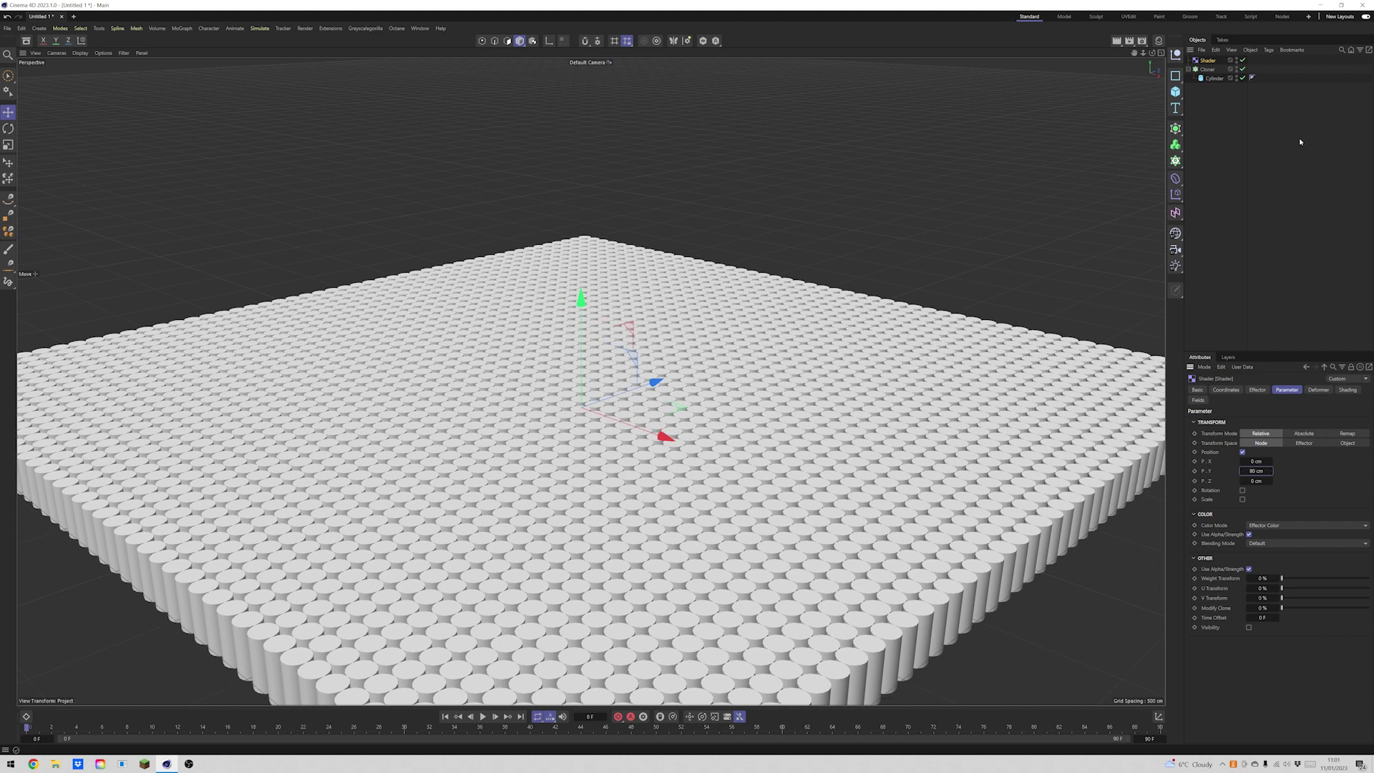
{"action": "left_click", "coordinate": [1345, 391]}
{"action": "left_click", "coordinate": [1223, 431]}
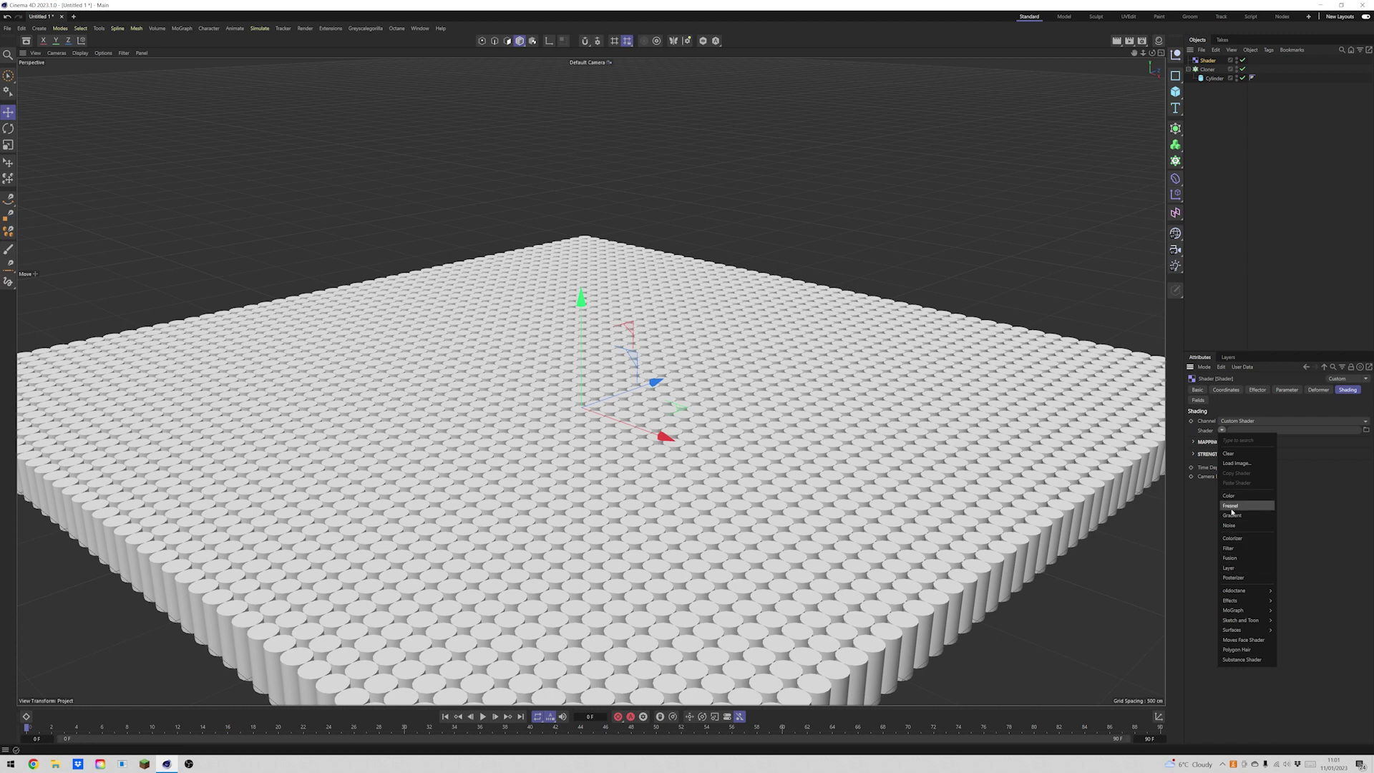
Drive the effector with a Noise shader and raise P.Y to about 514 cm.
{"action": "left_click", "coordinate": [1231, 526]}
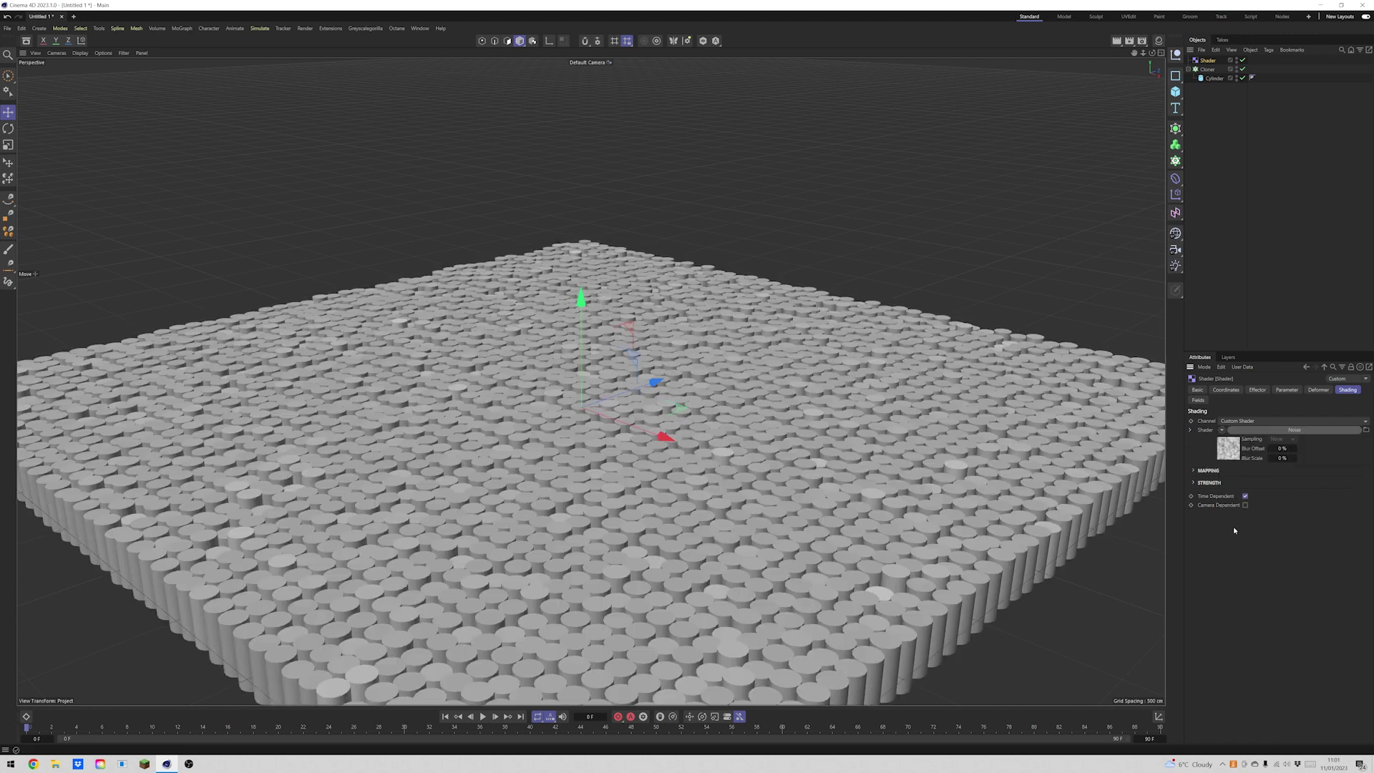
{"action": "left_click", "coordinate": [1233, 456]}
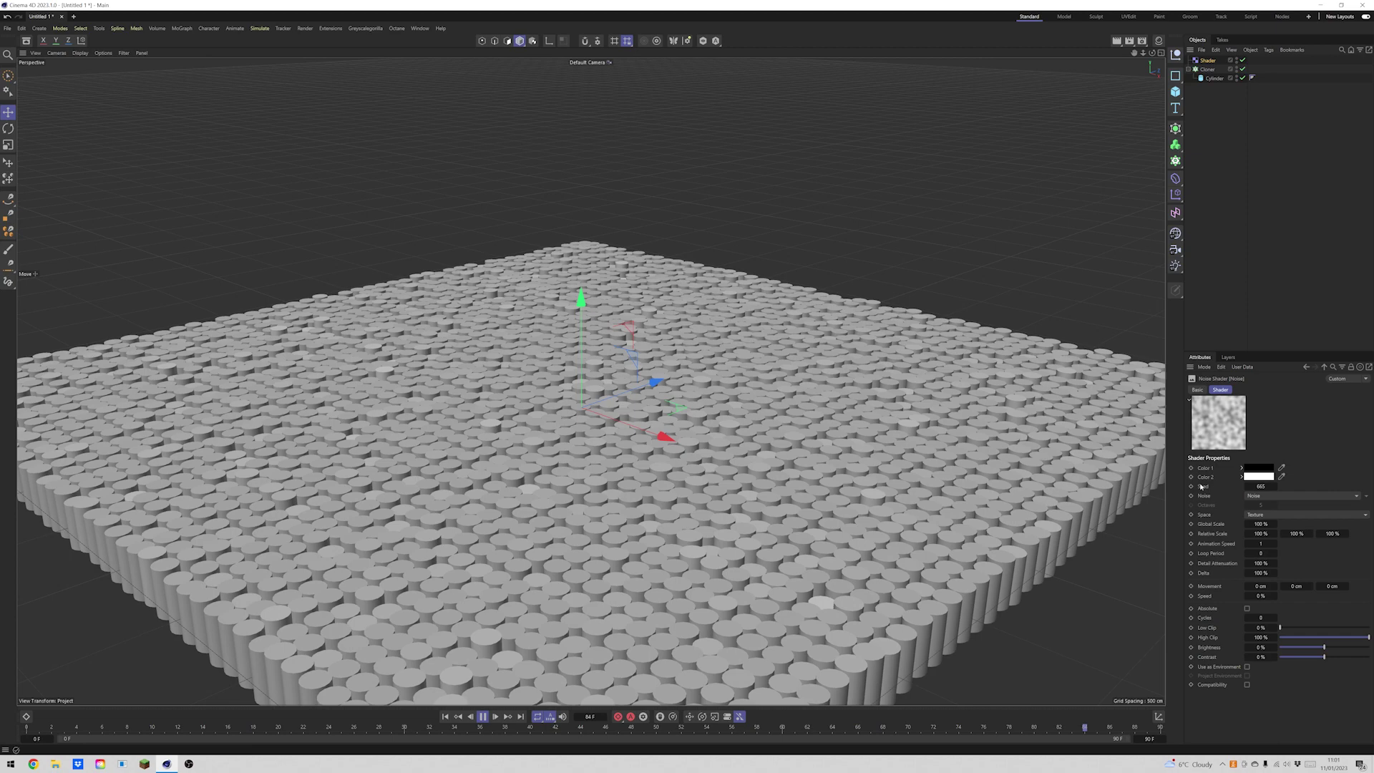
{"action": "left_click", "coordinate": [1208, 62]}
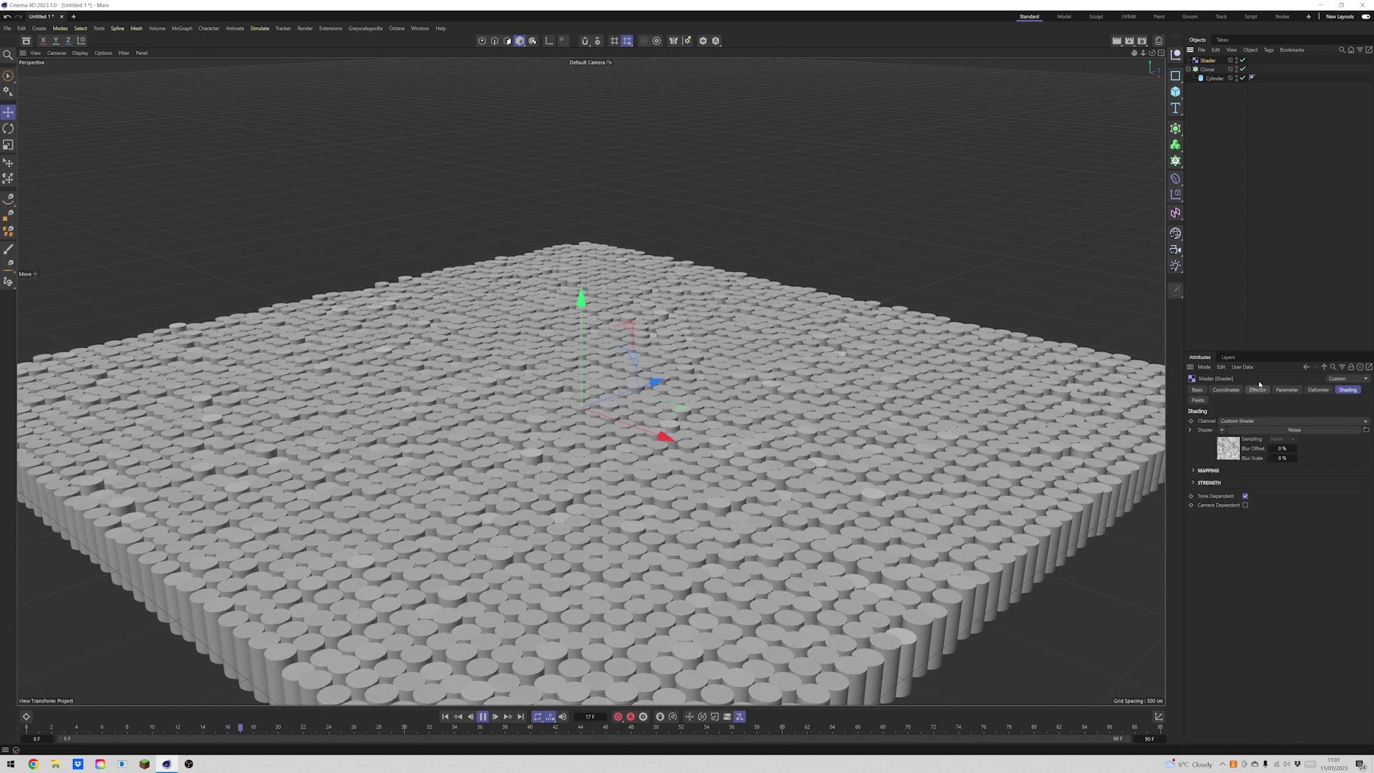
{"action": "left_click", "coordinate": [1288, 390]}
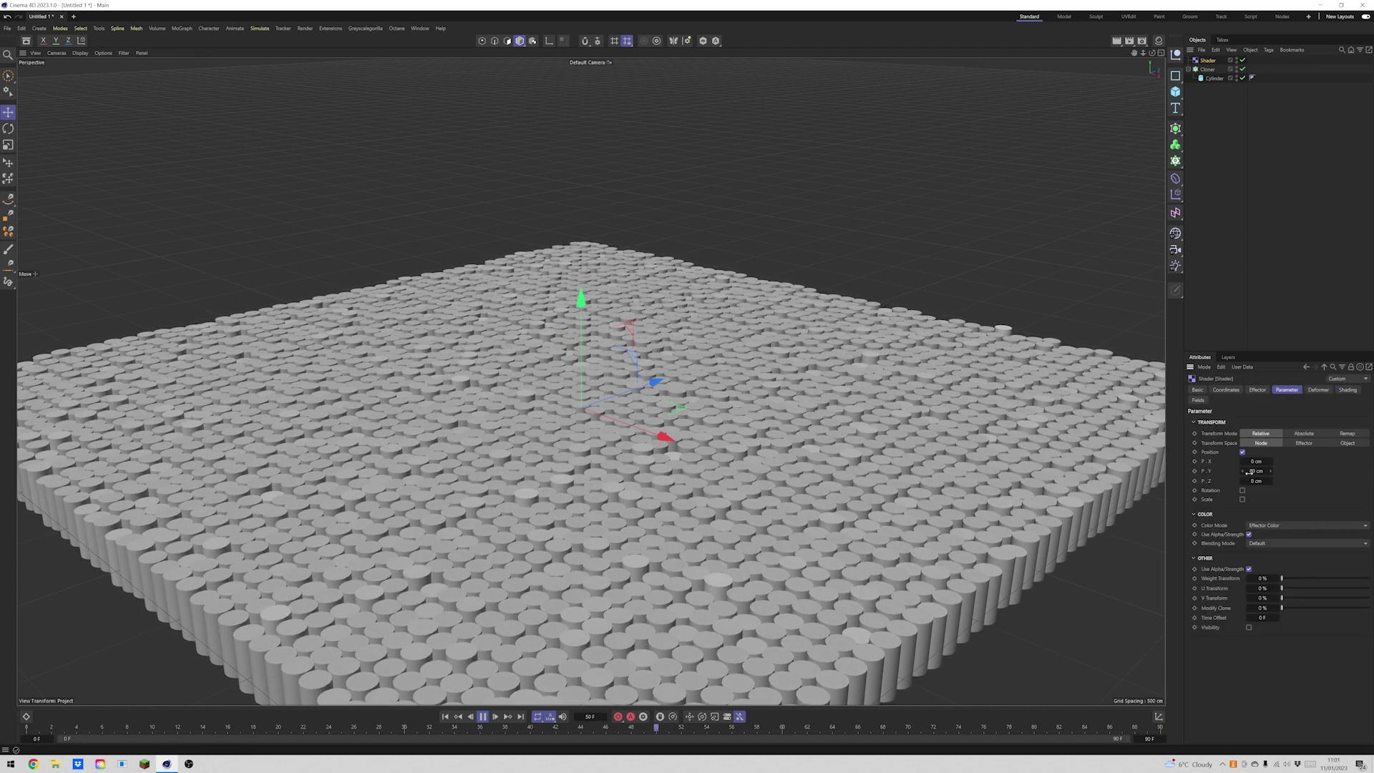
{"action": "left_click_drag", "start_coordinate": [1270, 471], "coordinate": [1310, 471]}
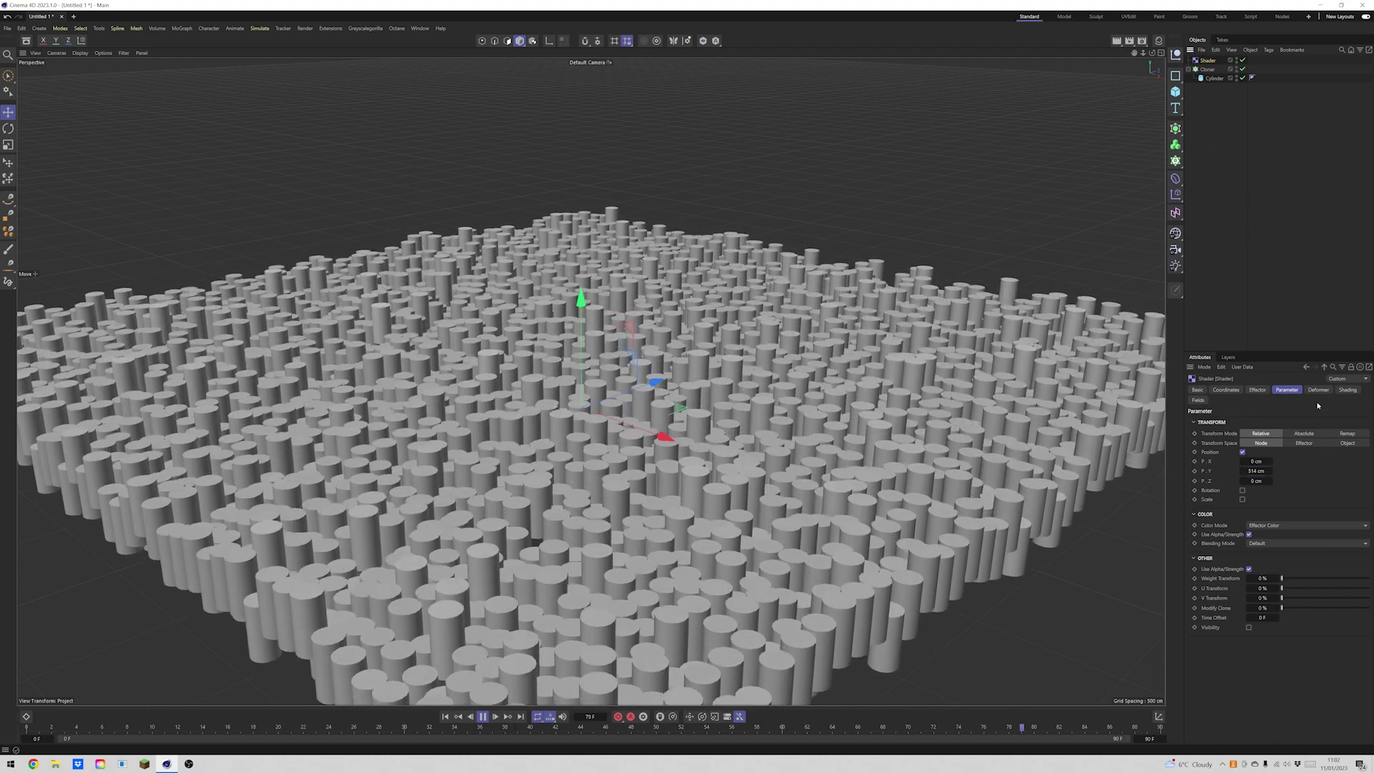
Greatly increase the Noise Global Scale, then disable the Cloner leaving one cylinder.
{"action": "left_click", "coordinate": [1348, 390]}
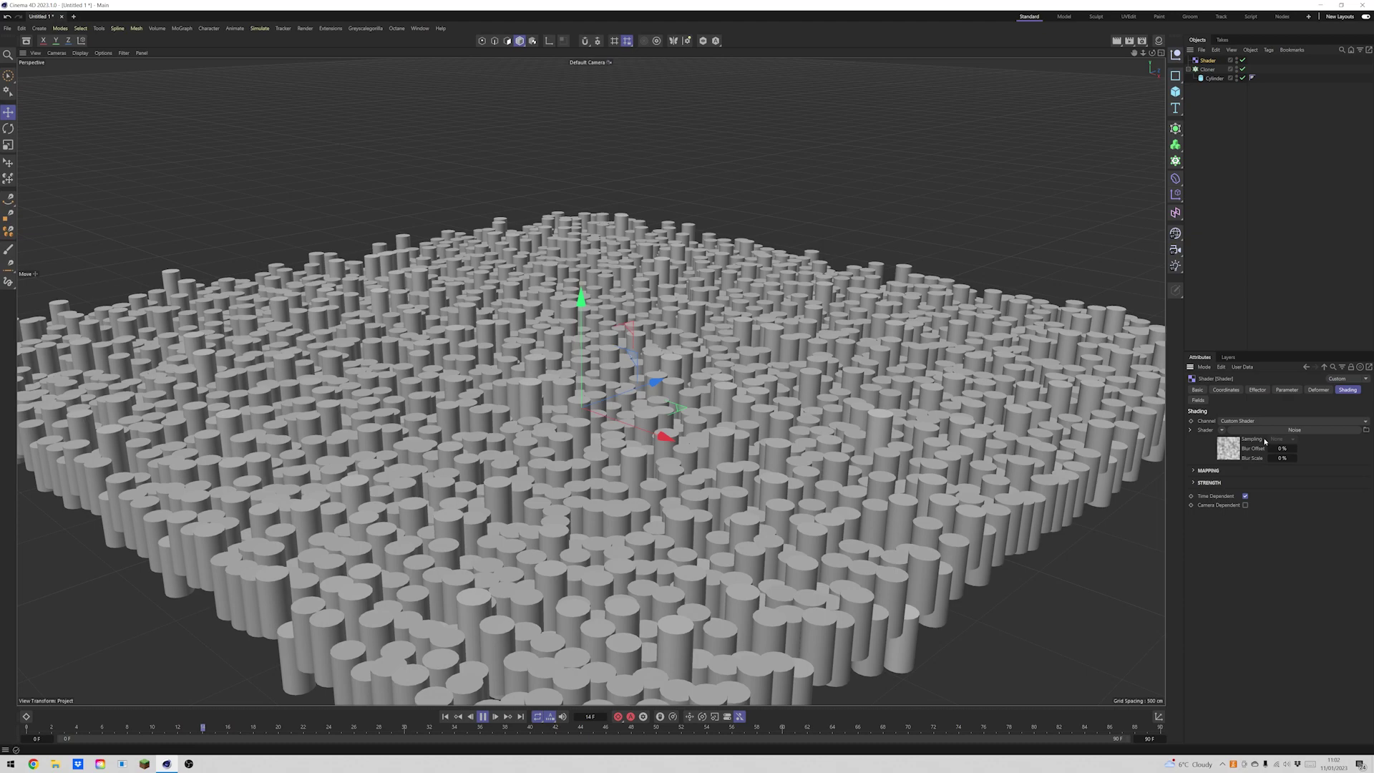
{"action": "left_click", "coordinate": [1229, 455]}
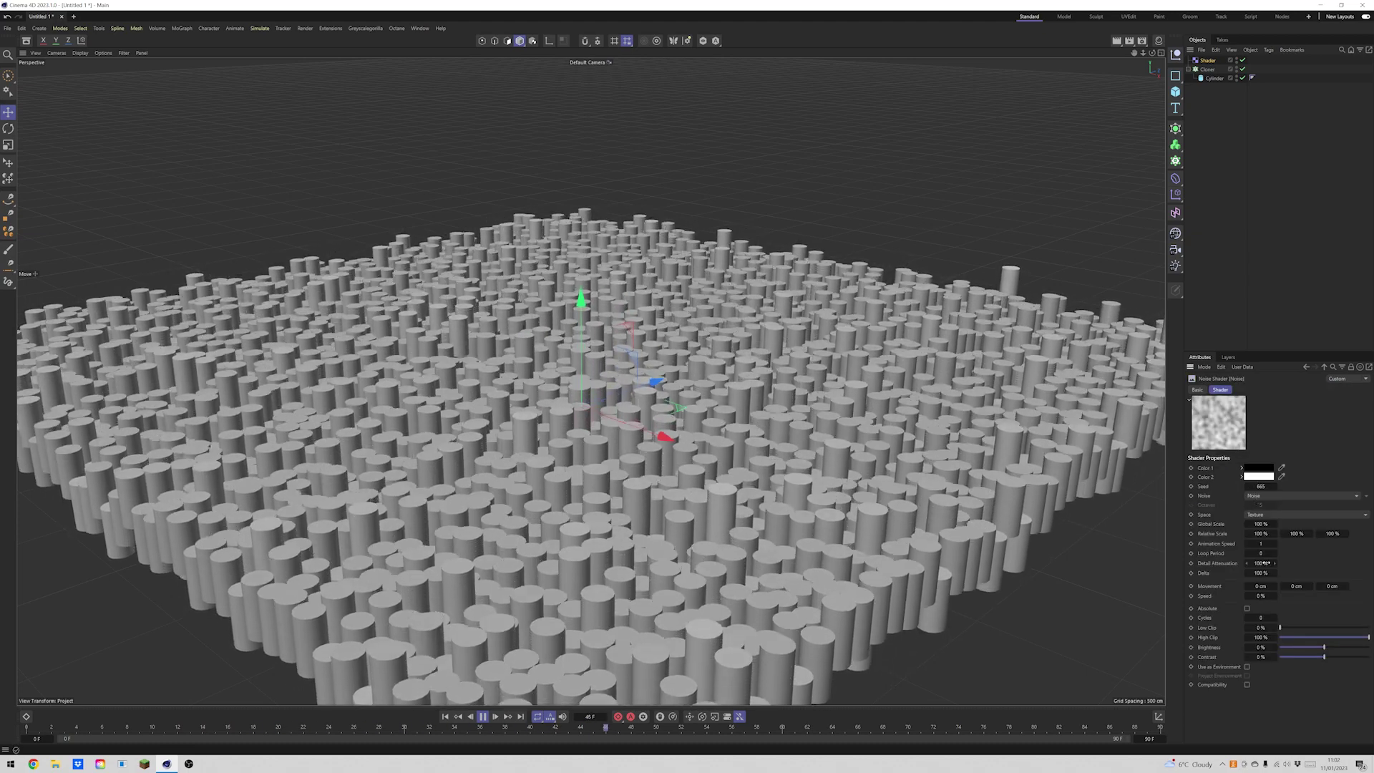
{"action": "left_click_drag", "start_coordinate": [1255, 526], "coordinate": [1373, 526]}
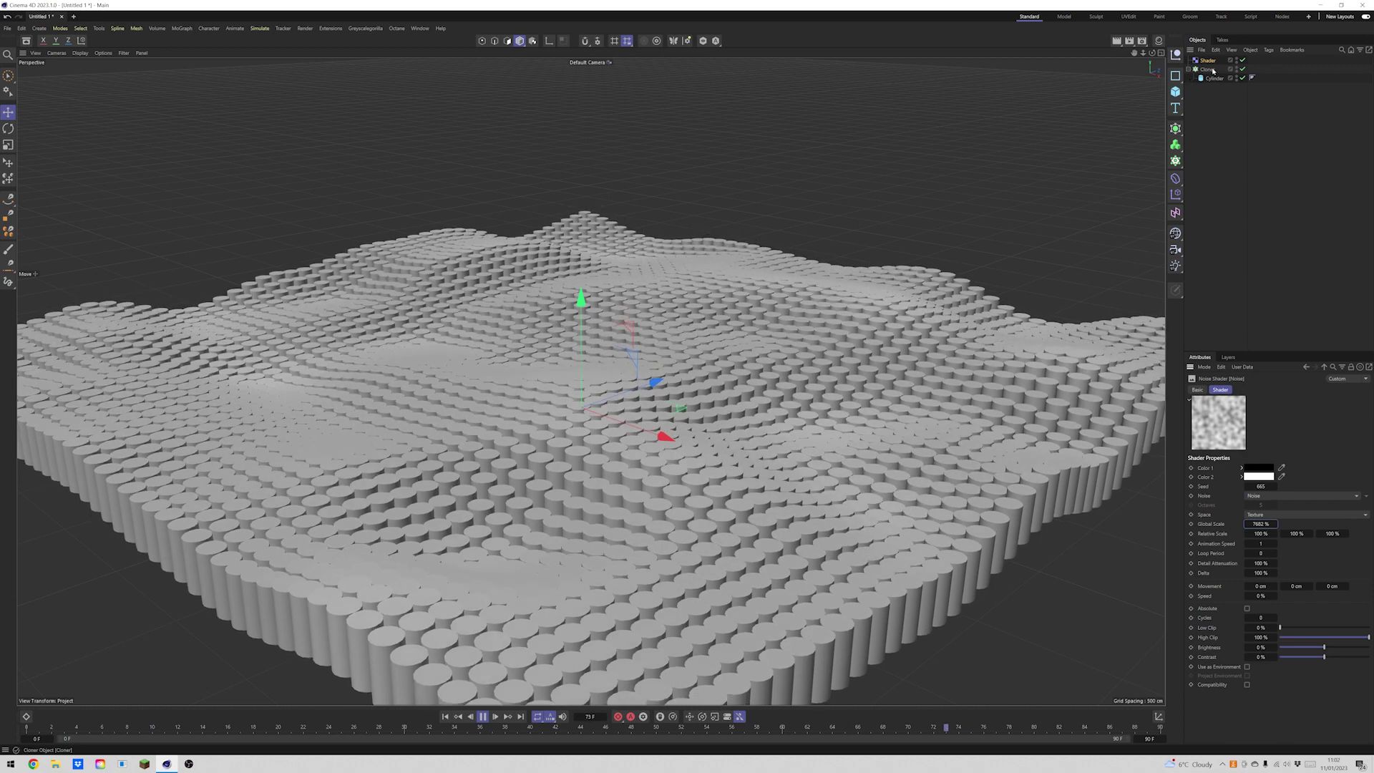
{"action": "left_click", "coordinate": [1243, 68]}
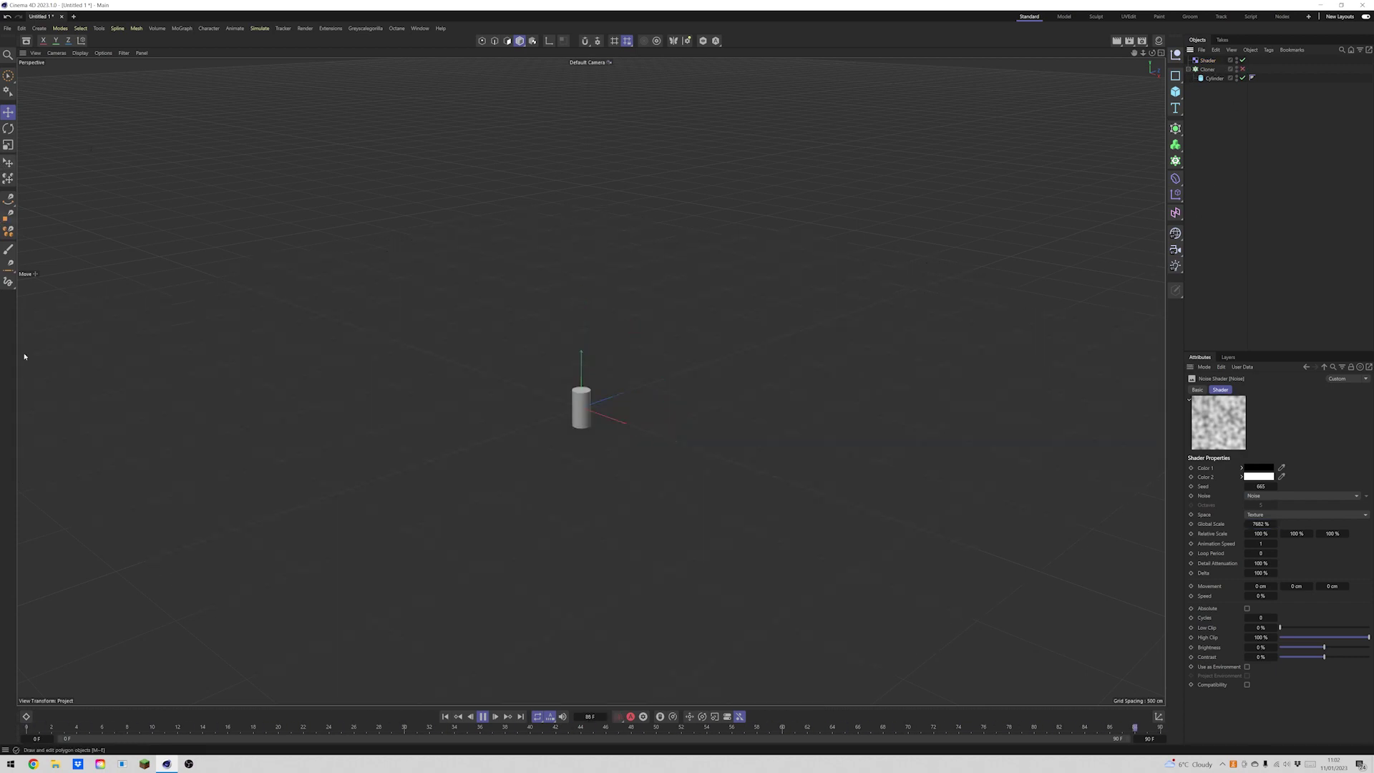
Stop playback and add a Sphere with radius about 545.7 cm.
{"action": "left_click", "coordinate": [485, 718]}
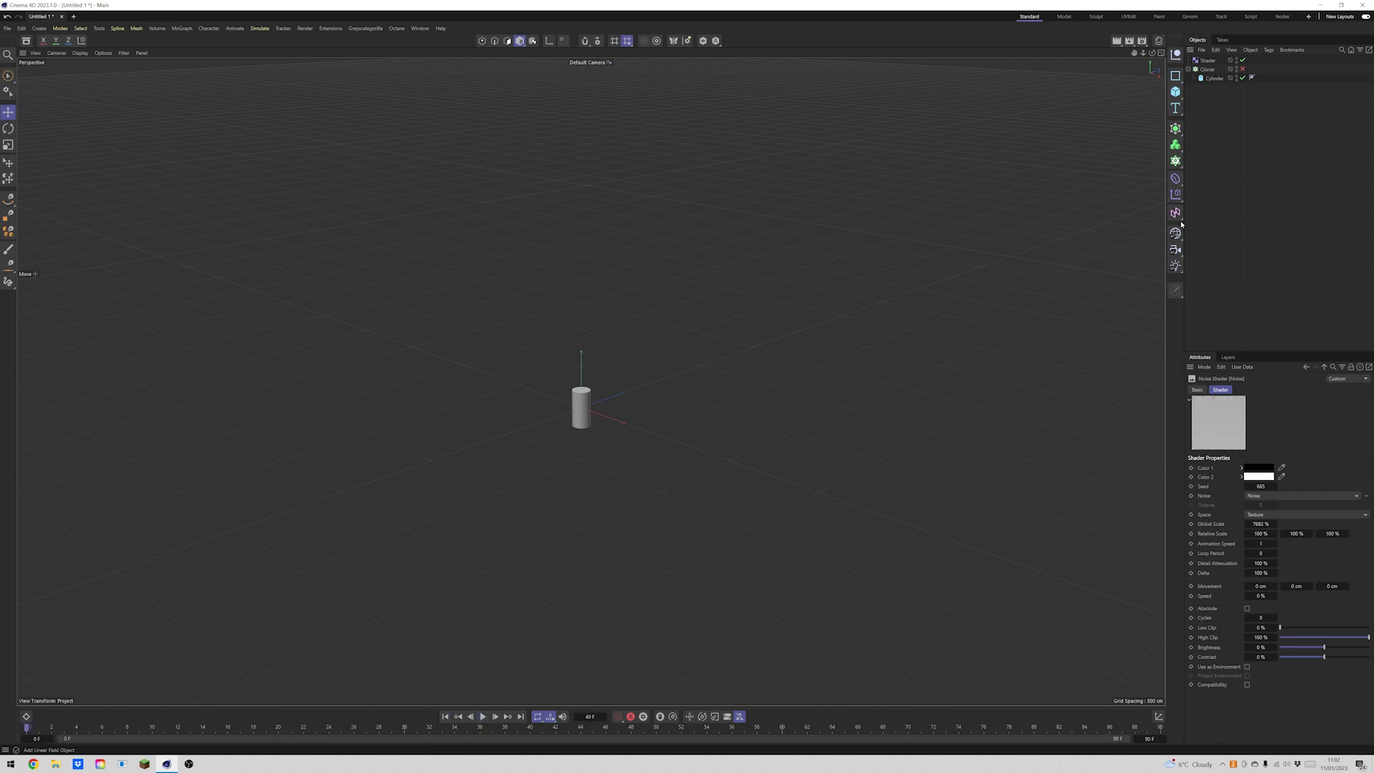
{"action": "left_click", "coordinate": [1175, 91]}
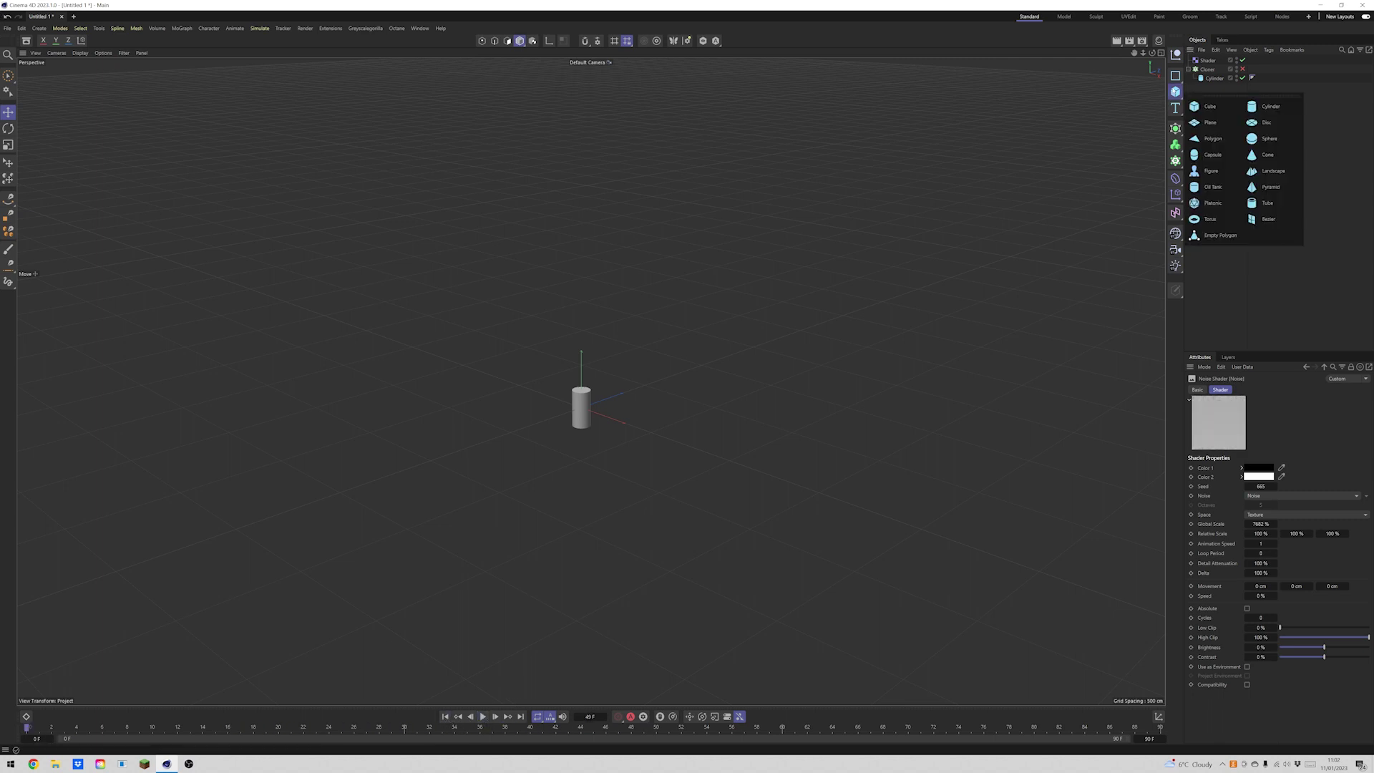
{"action": "left_click", "coordinate": [1250, 139]}
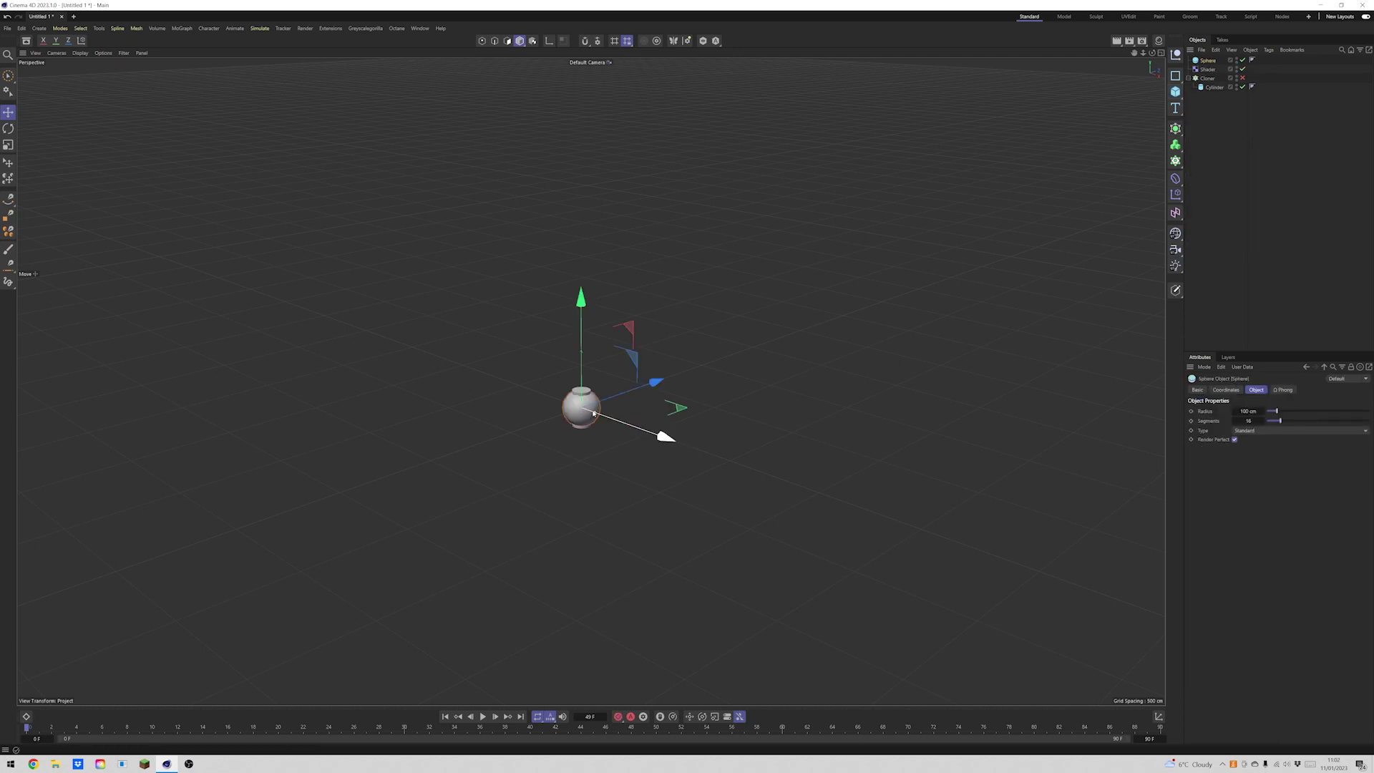
{"action": "left_click_drag", "start_coordinate": [600, 414], "coordinate": [658, 435]}
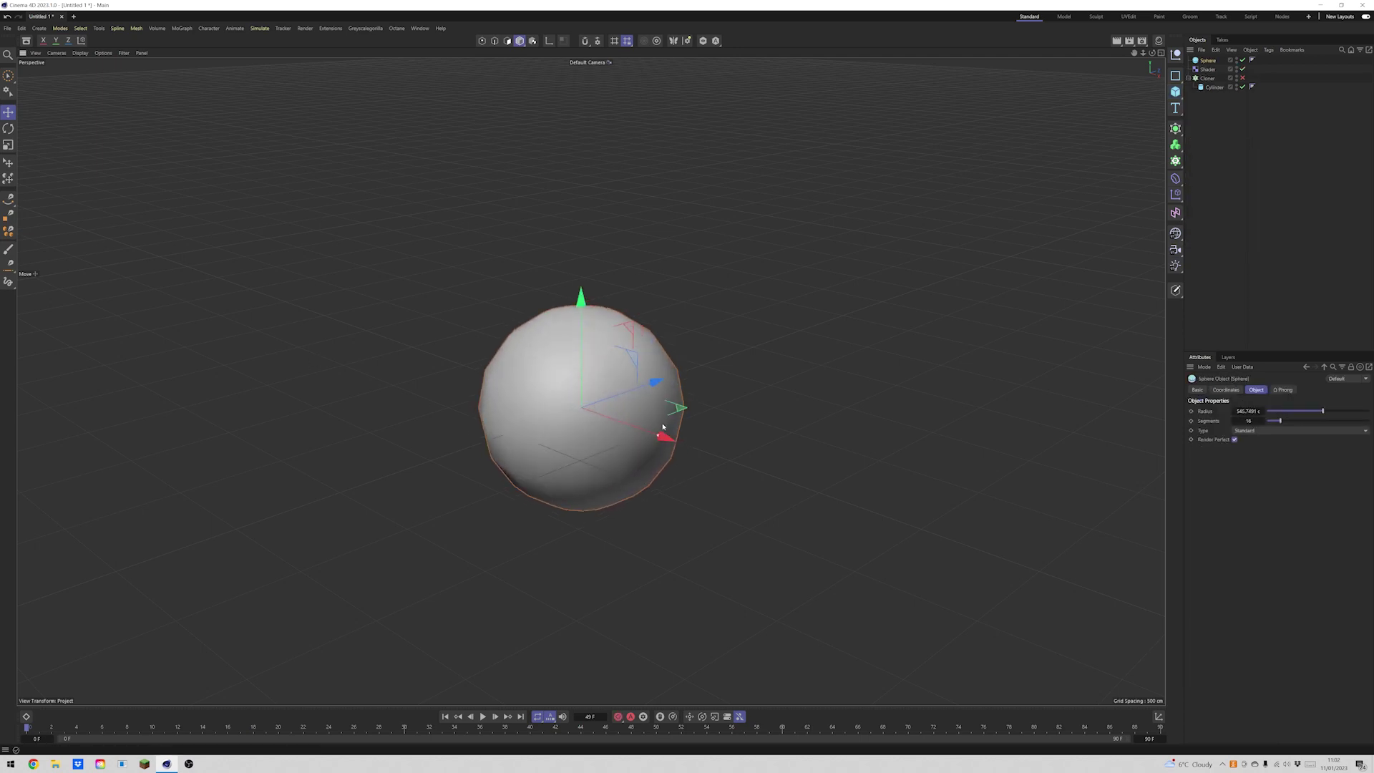
Switch the viewport to Gouraud Shading (Lines) and make the sphere Octahedron type.
{"action": "left_click", "coordinate": [80, 52]}
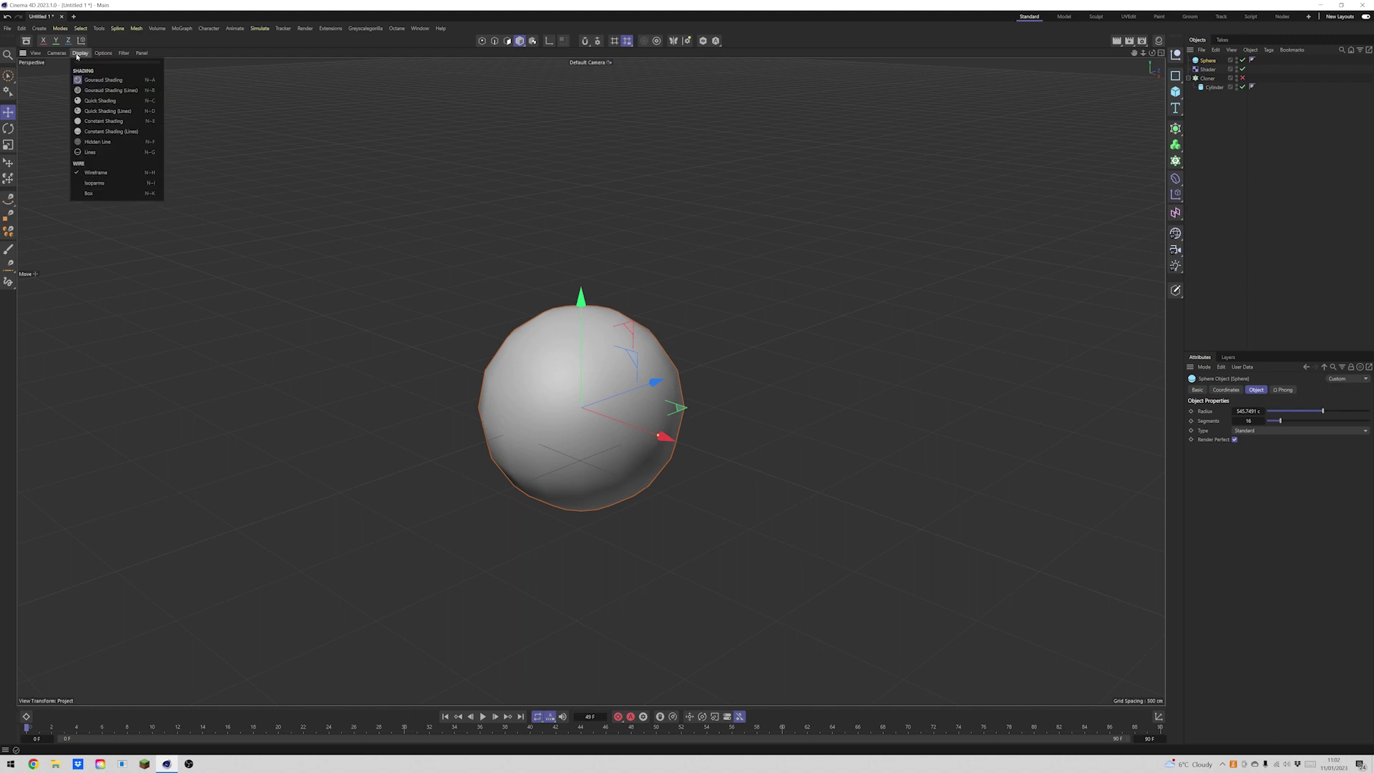
{"action": "left_click", "coordinate": [97, 91]}
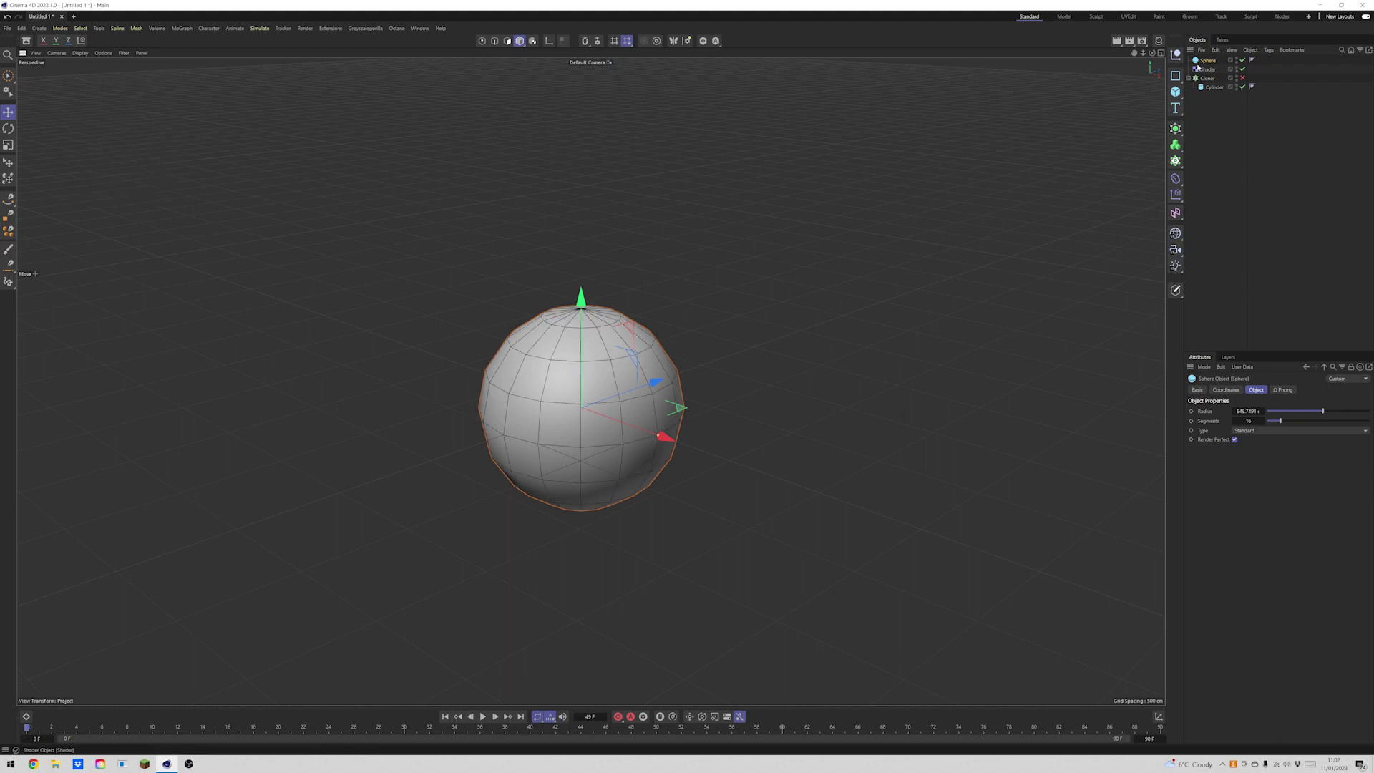
{"action": "left_click", "coordinate": [1246, 432]}
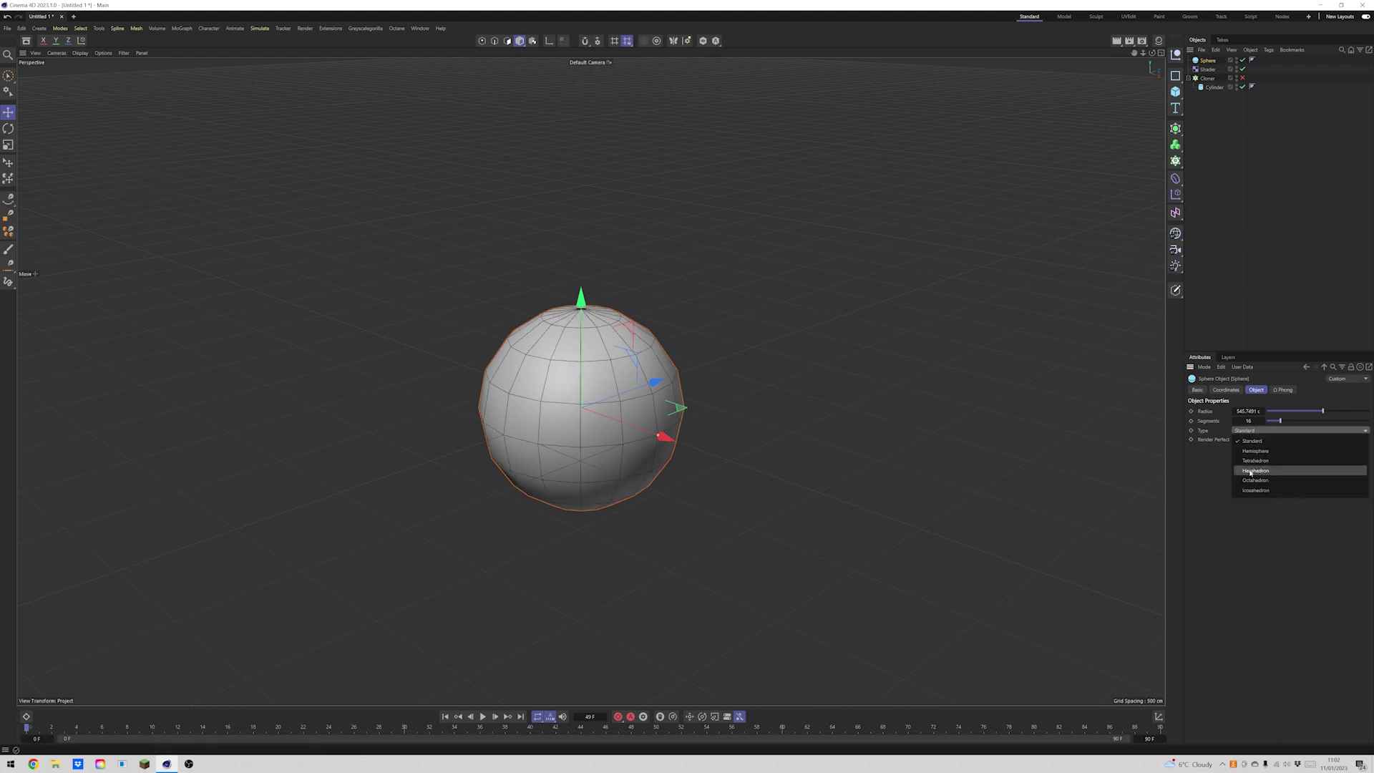
{"action": "left_click", "coordinate": [1254, 480]}
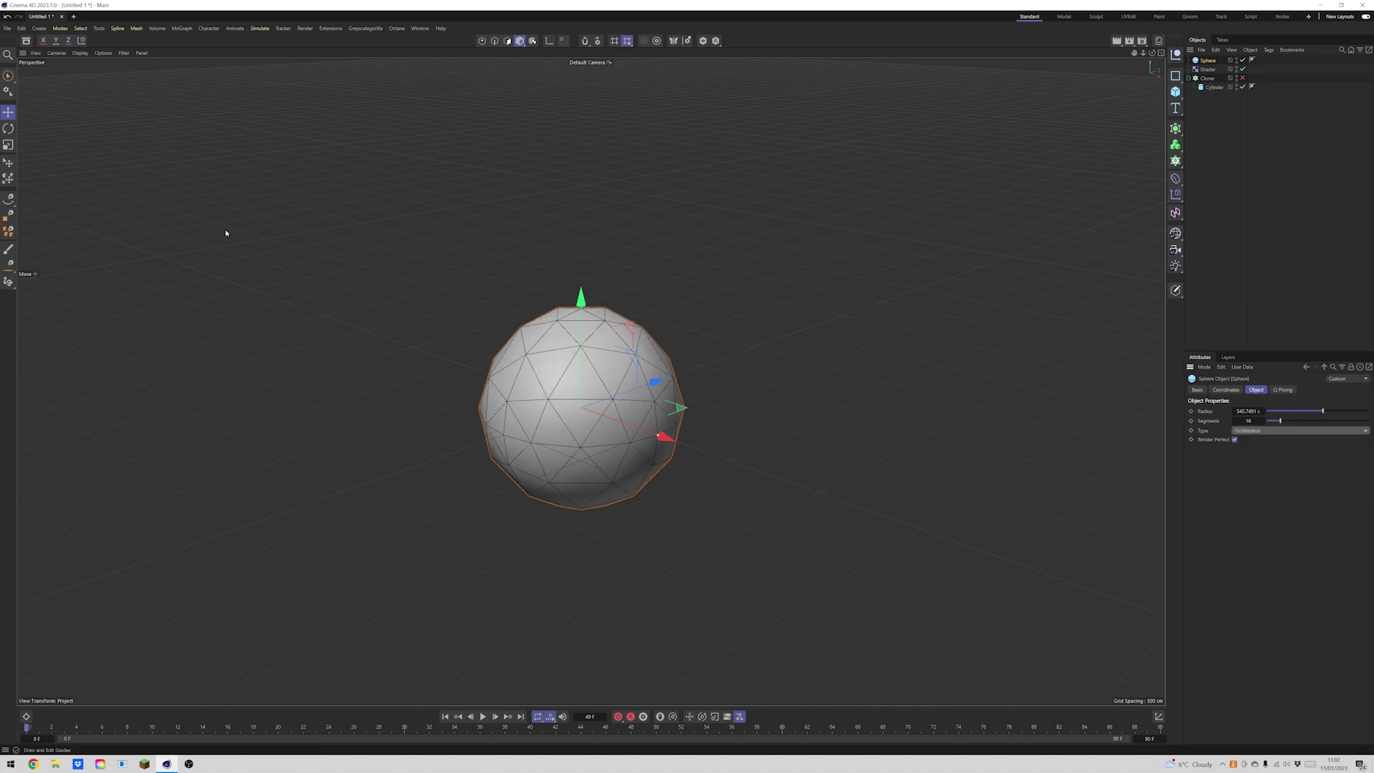
{"action": "left_click", "coordinate": [1207, 79]}
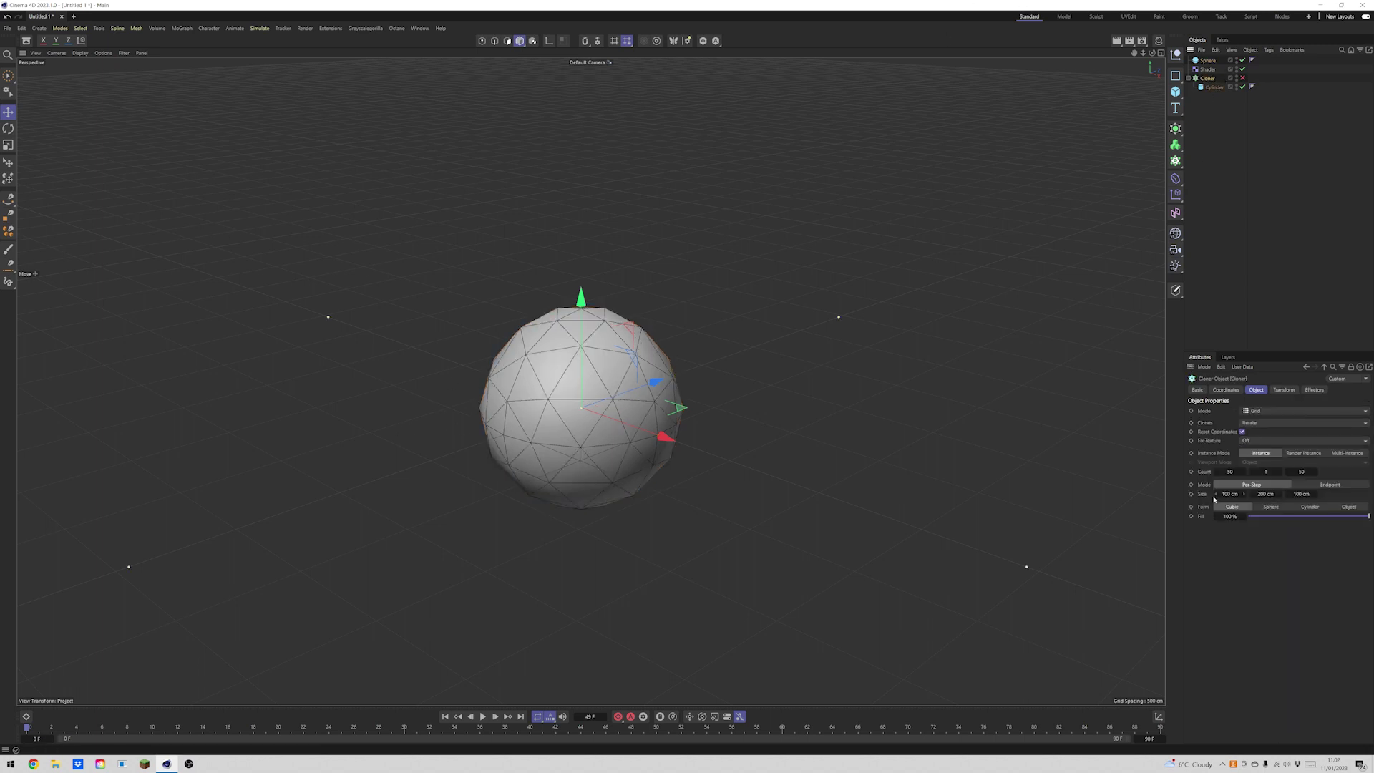
Set the Cloner to Object mode on the Sphere, re-enable it, and play the animation.
{"action": "left_click", "coordinate": [1279, 411]}
{"action": "left_click", "coordinate": [1279, 421]}
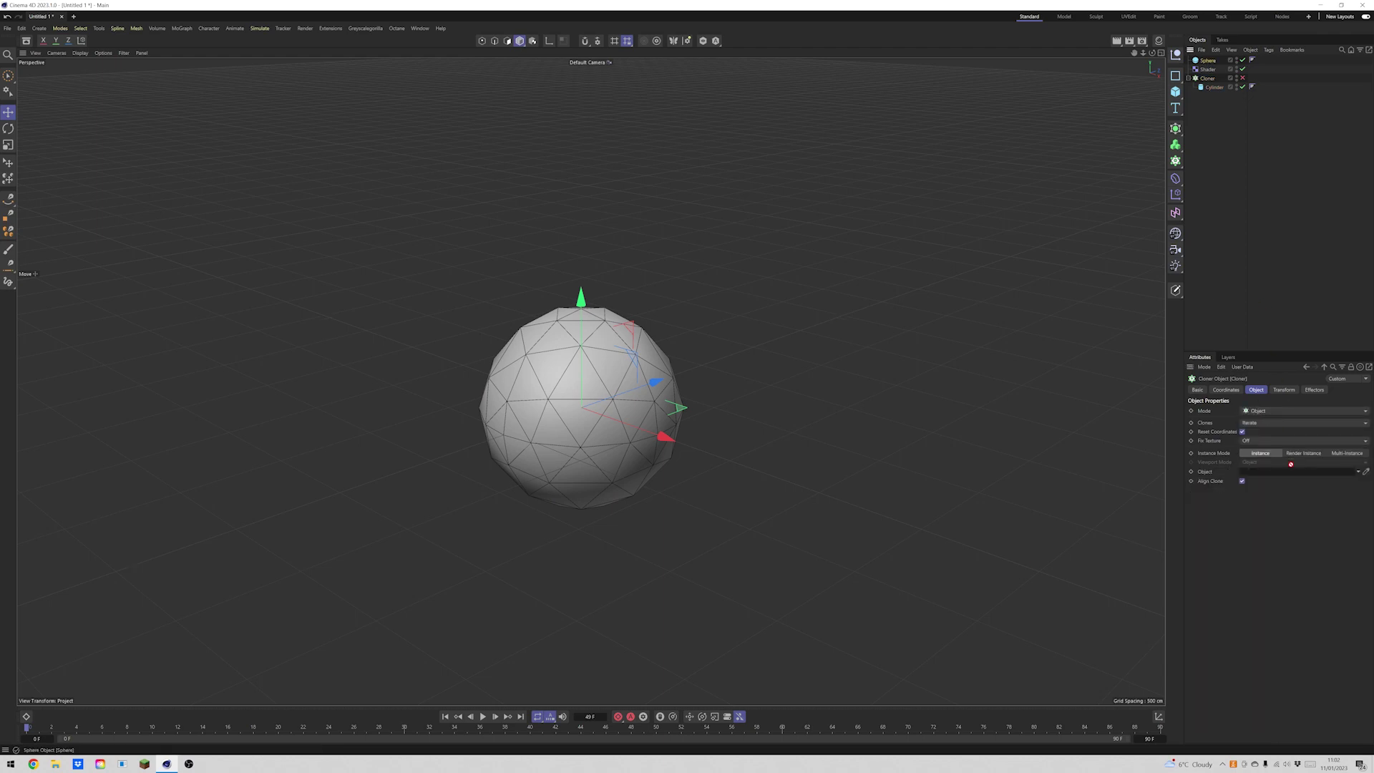
{"action": "left_click", "coordinate": [1244, 77]}
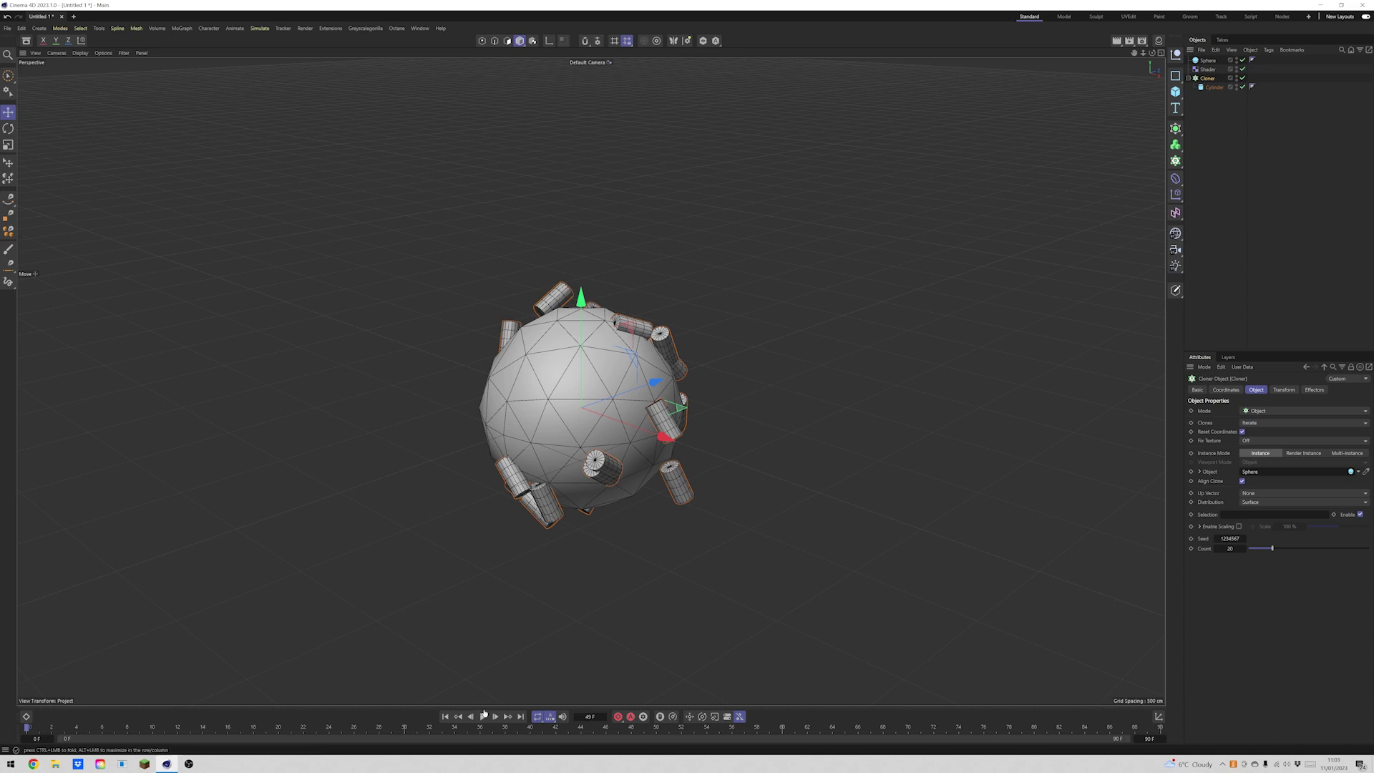
{"action": "left_click", "coordinate": [484, 716]}
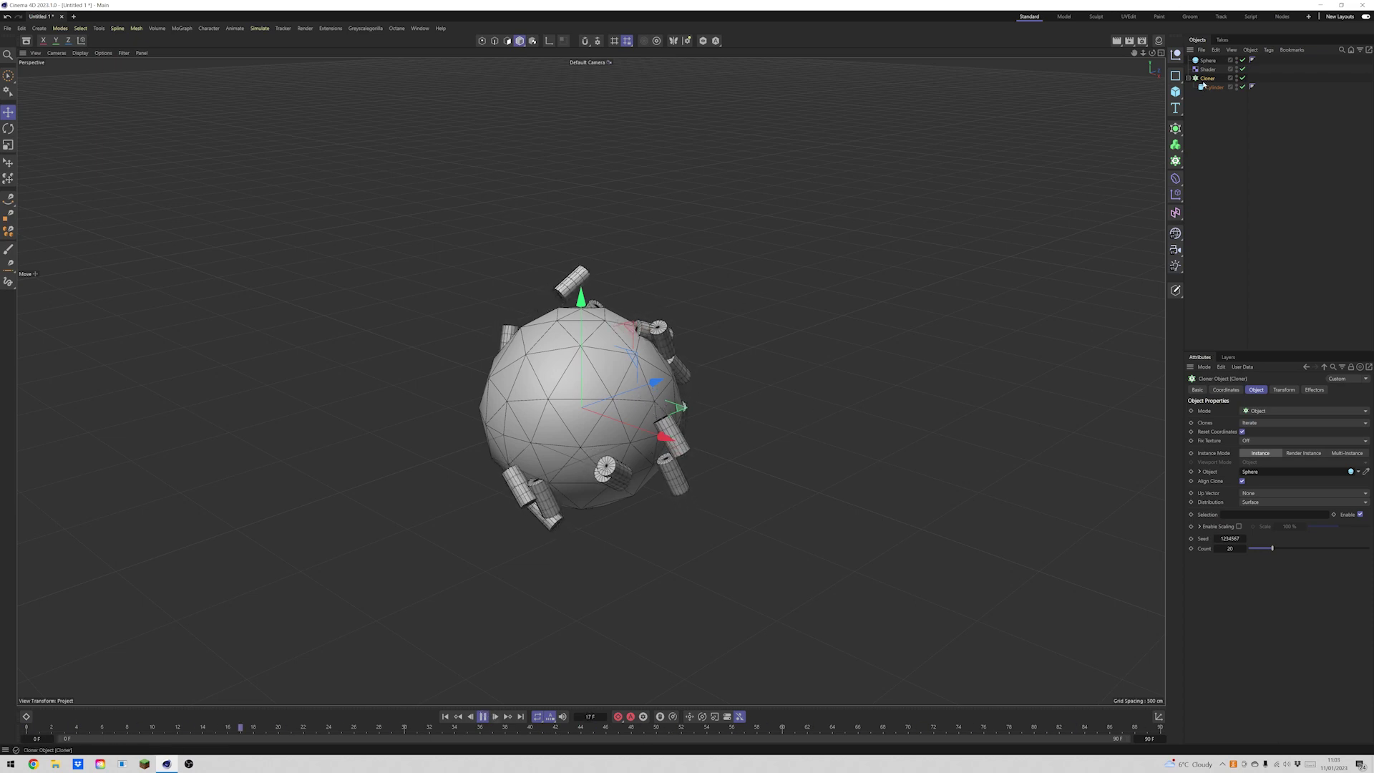
{"action": "left_click", "coordinate": [1282, 391]}
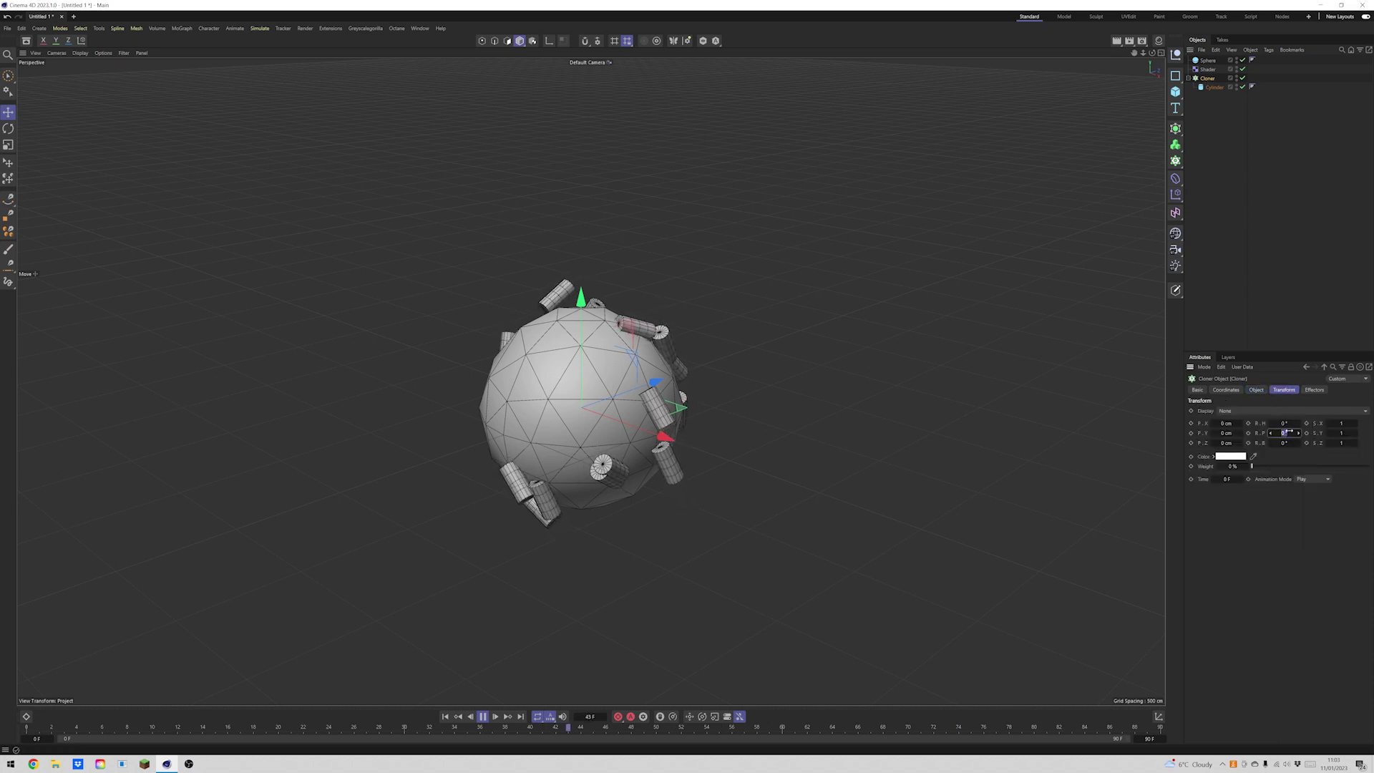
Rotate the clones 90° in pitch and distribute them on the sphere's vertices.
{"action": "left_click_drag", "start_coordinate": [1288, 433], "coordinate": [1286, 422]}
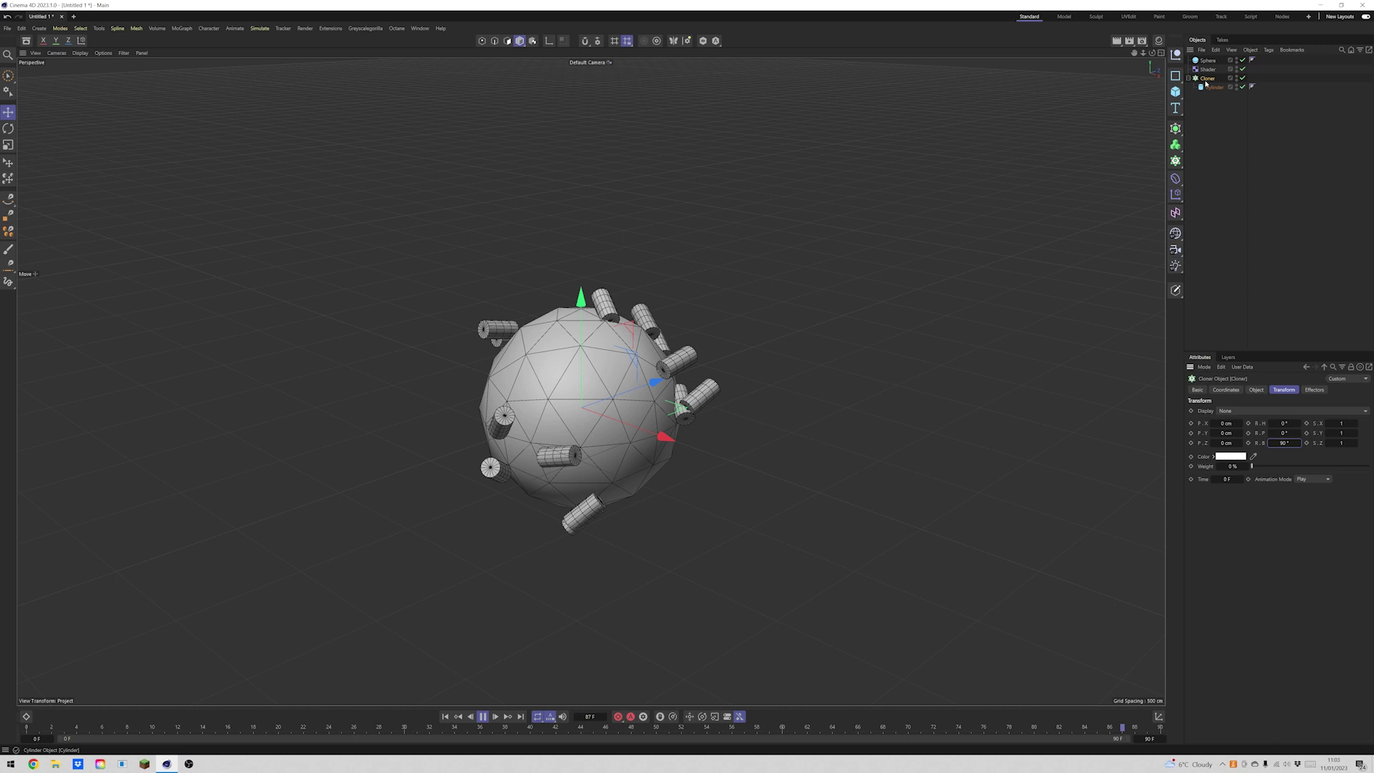
{"action": "left_click", "coordinate": [1257, 389]}
{"action": "left_click", "coordinate": [1250, 503]}
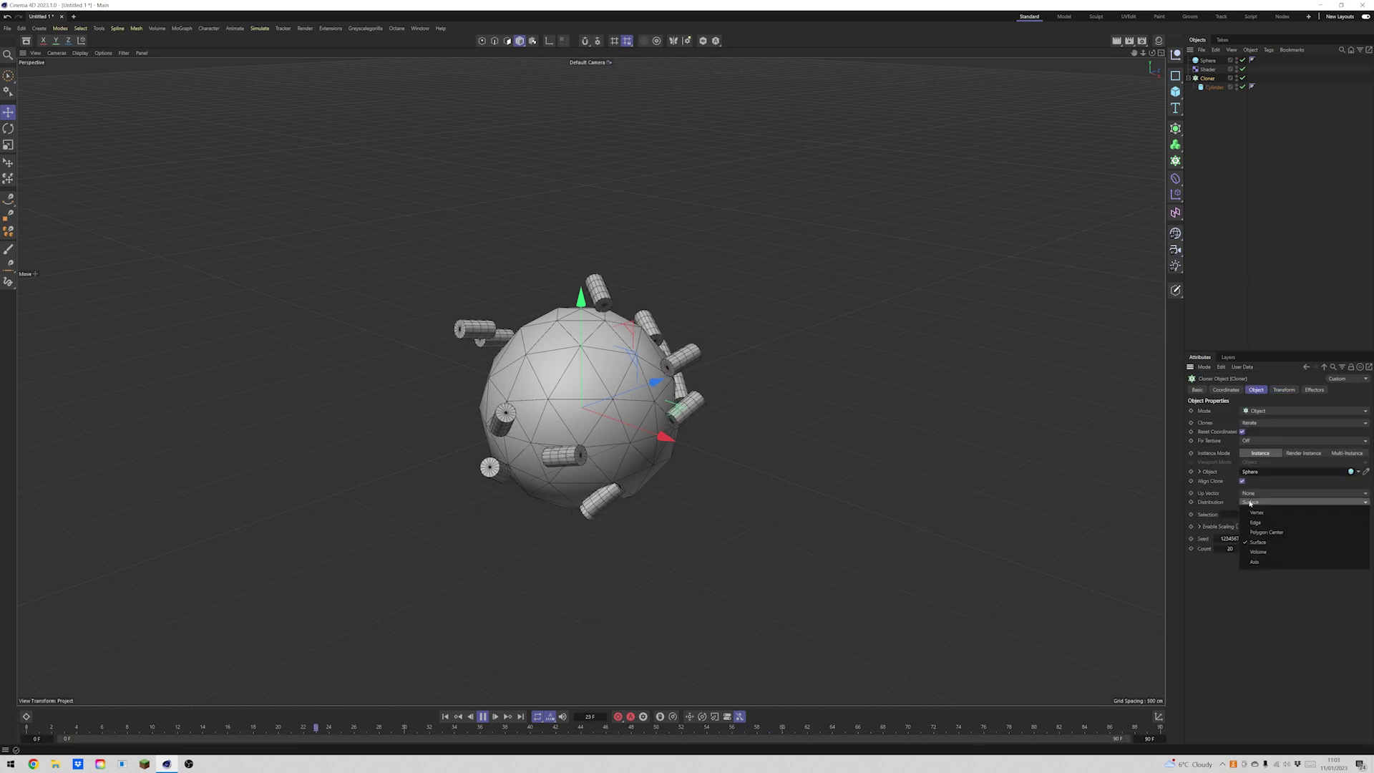
{"action": "left_click", "coordinate": [1254, 512]}
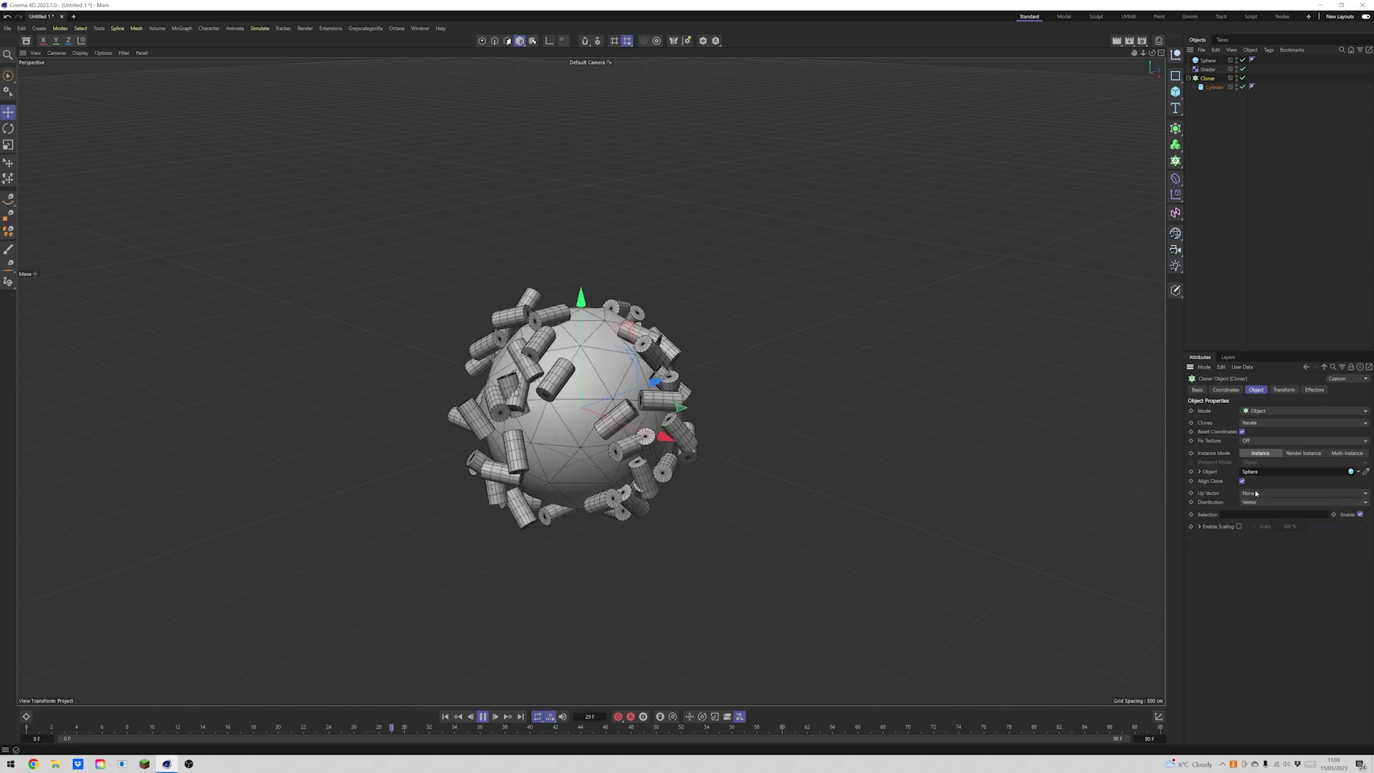
Set the clones' Up Vector to Y+ after trying X+ and X-.
{"action": "left_click", "coordinate": [1256, 494]}
{"action": "left_click", "coordinate": [1257, 514]}
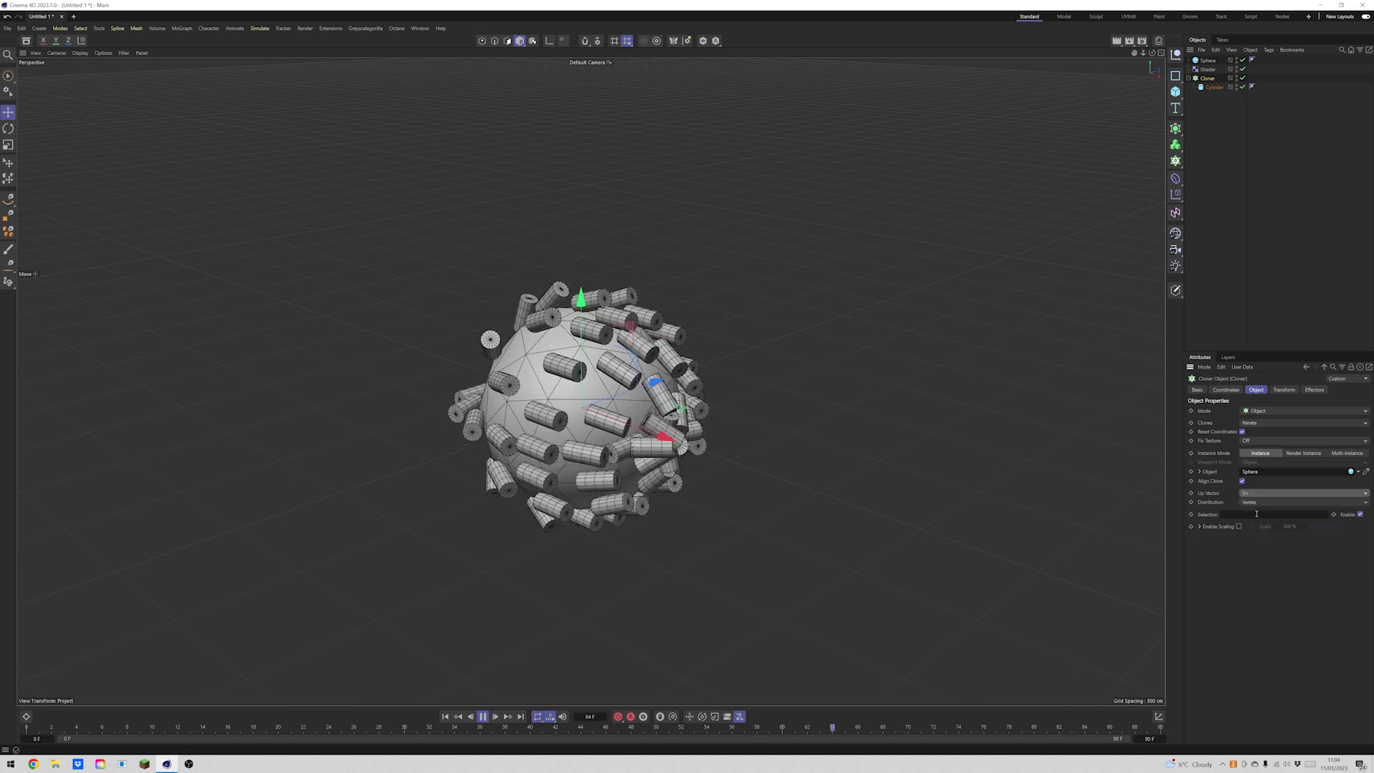
{"action": "left_click", "coordinate": [1260, 493]}
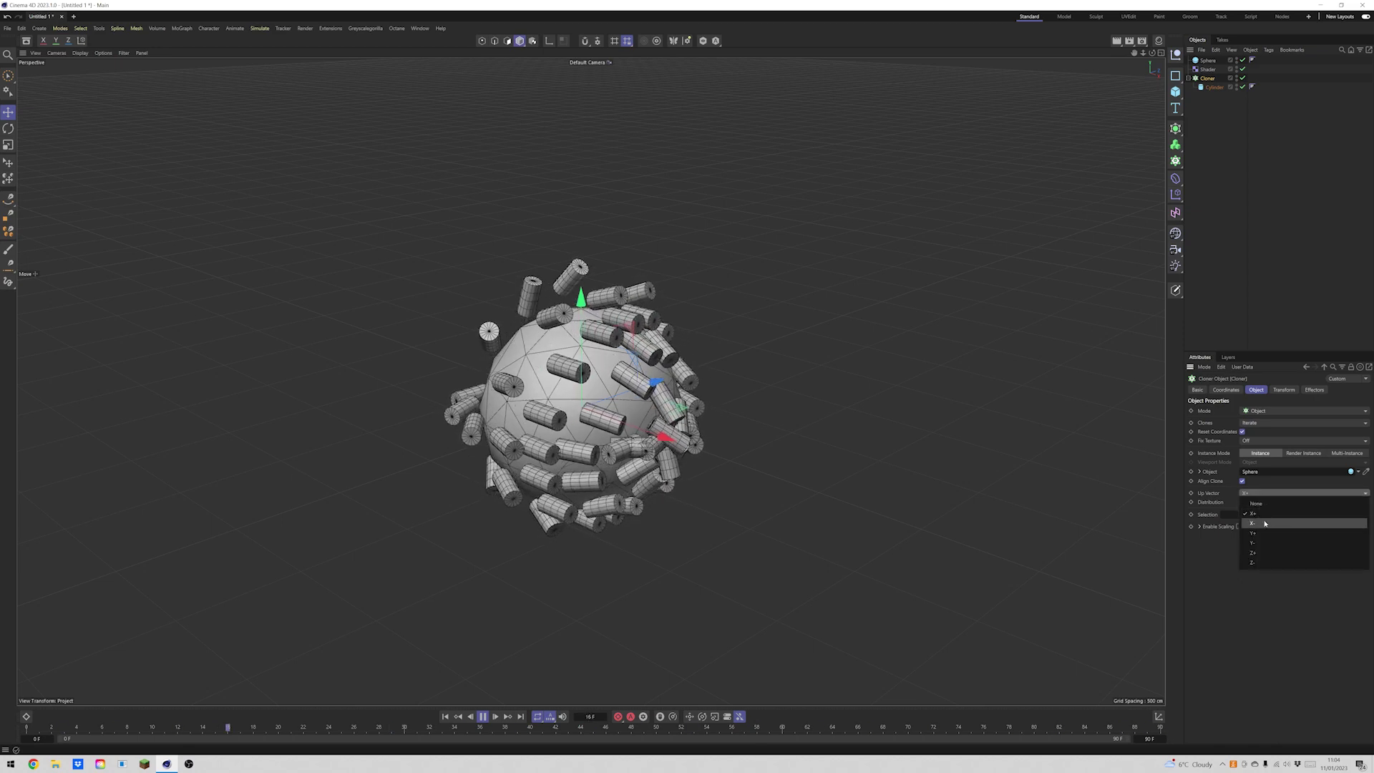
{"action": "left_click", "coordinate": [1265, 524]}
{"action": "left_click", "coordinate": [1264, 494]}
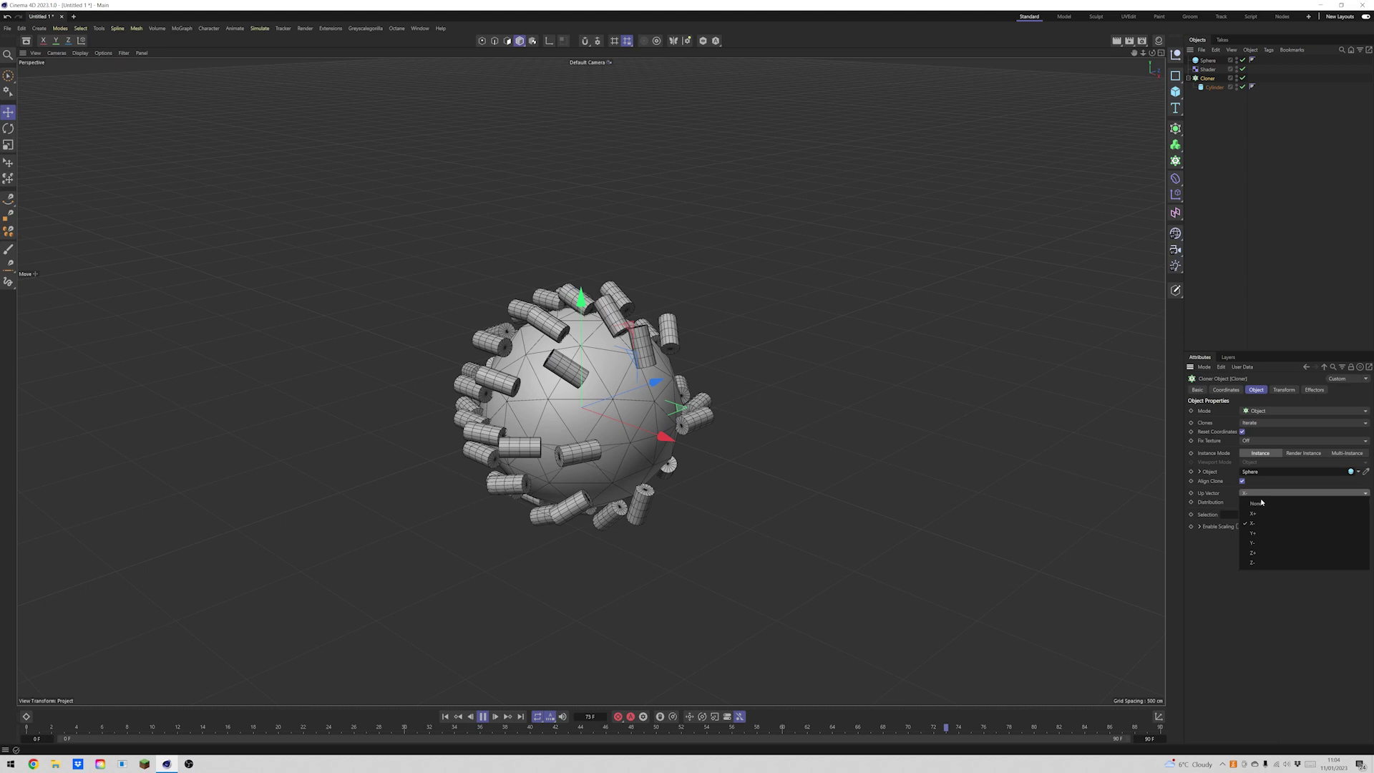
{"action": "left_click", "coordinate": [1264, 534]}
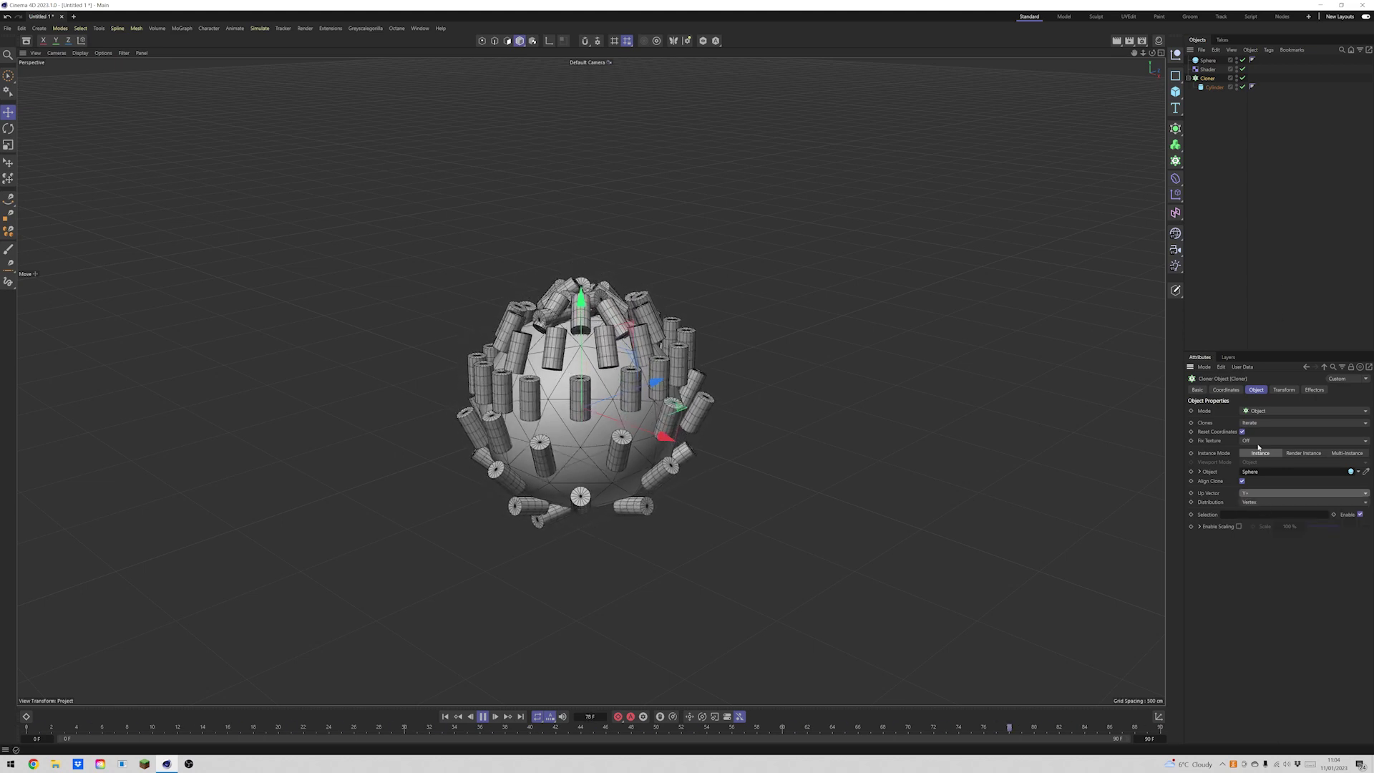
{"action": "left_click", "coordinate": [1284, 390]}
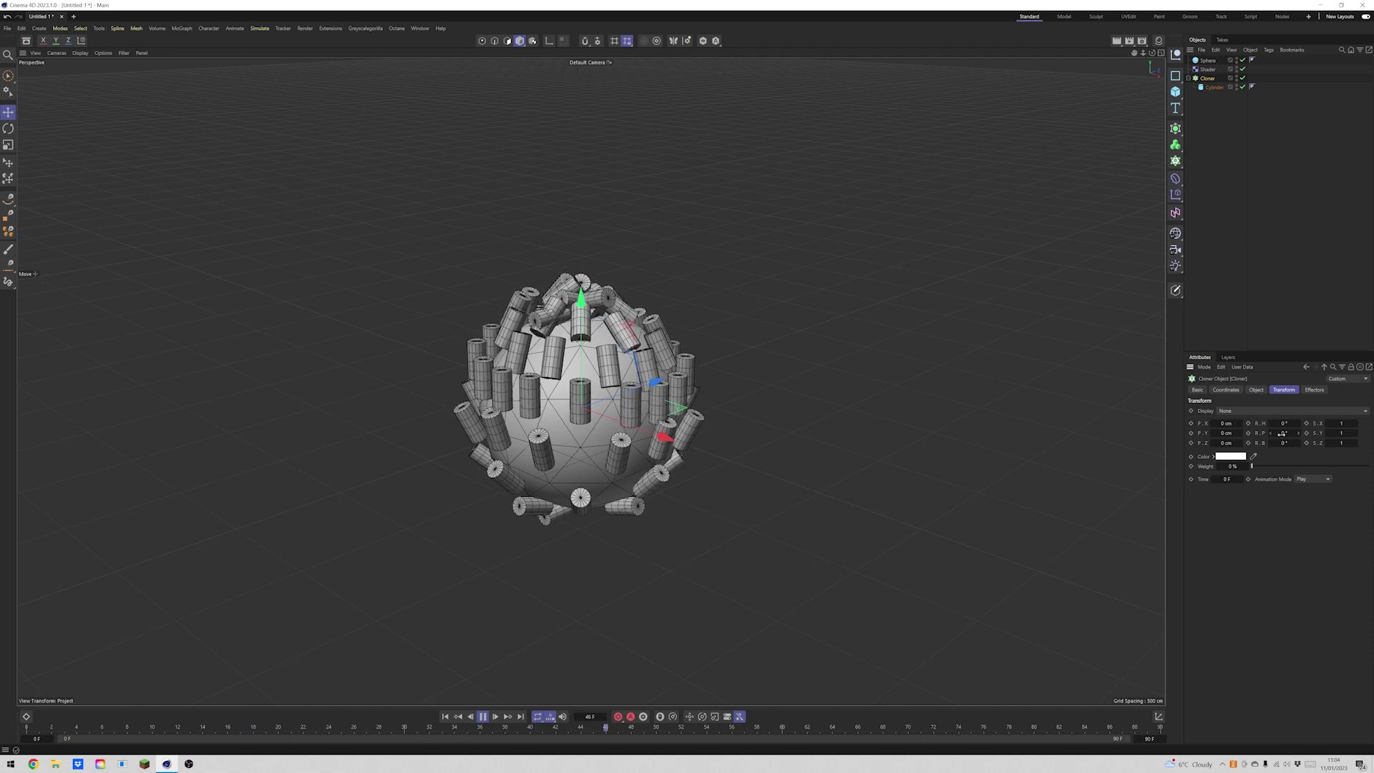
Set the Cloner's R.P pitch rotation to -90° so the cylinders point outward.
{"action": "left_click_drag", "start_coordinate": [1282, 433], "coordinate": [1274, 434]}
{"action": "left_click", "coordinate": [1277, 434]}
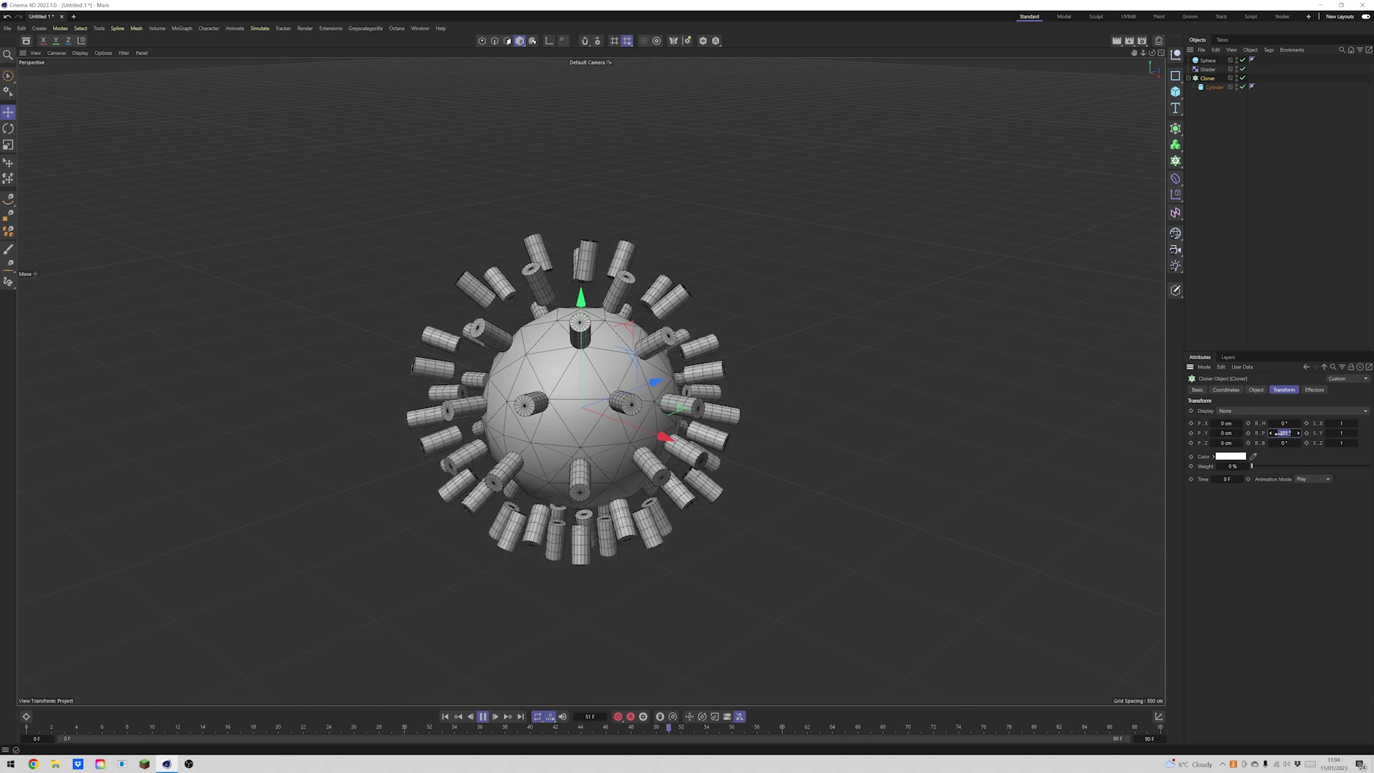
{"action": "type", "text": "-90"}
{"action": "key", "text": "Return"}
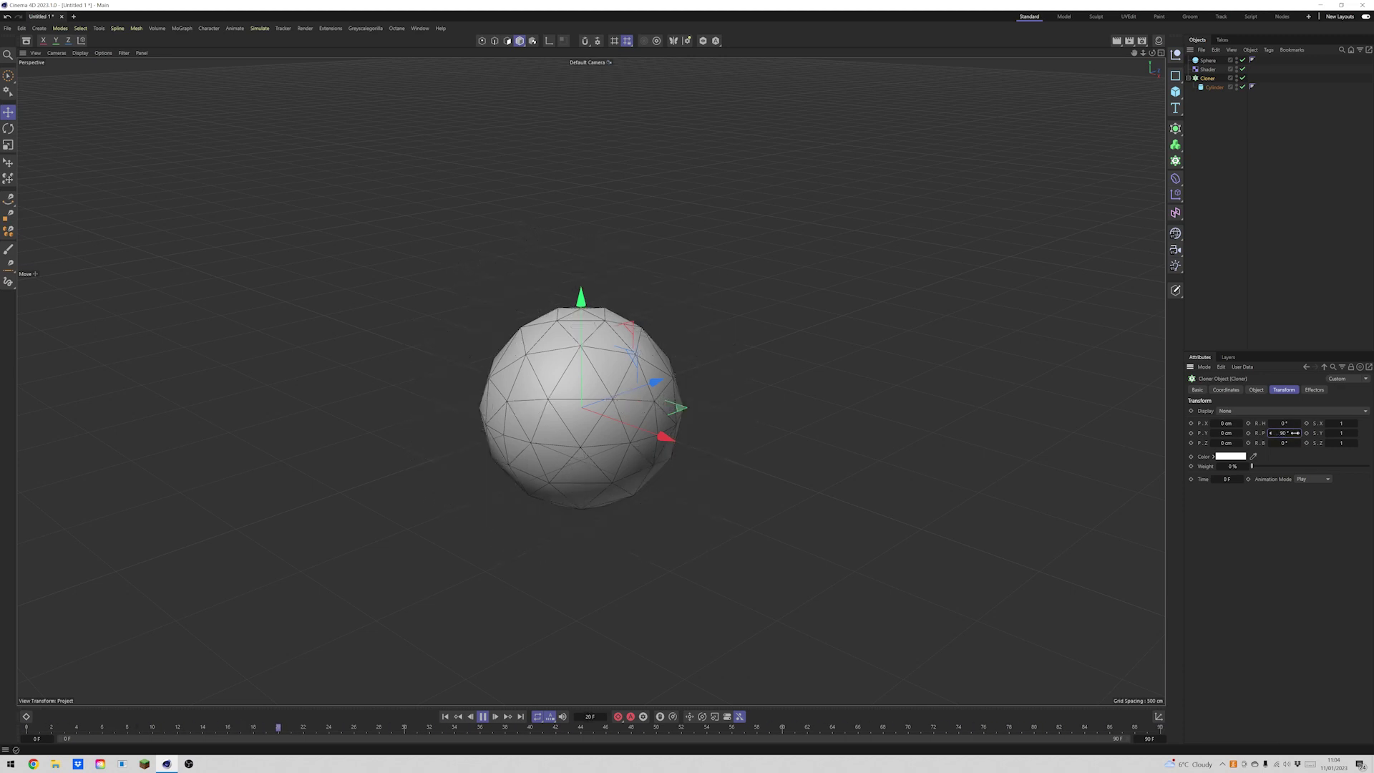
{"action": "left_click", "coordinate": [1289, 433]}
{"action": "key", "text": "BackSpace"}
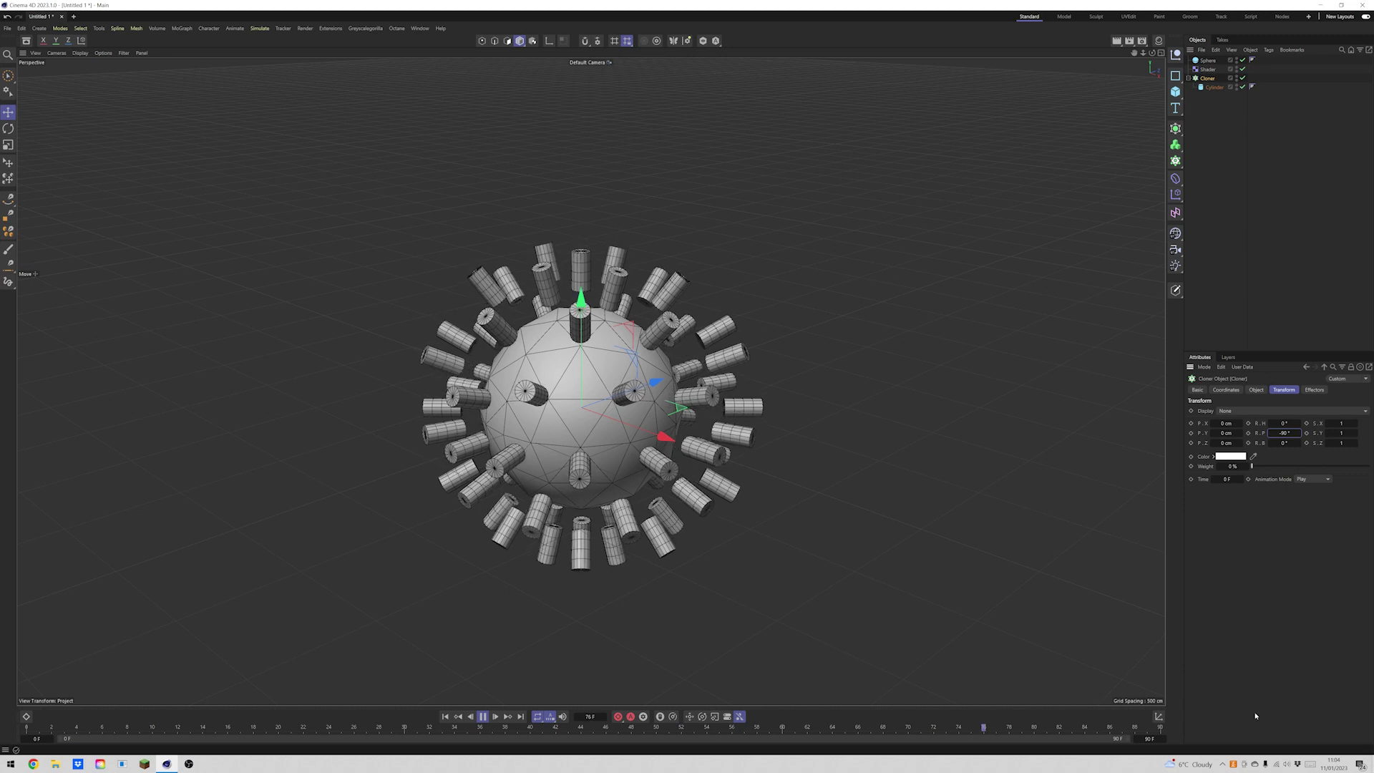
Shrink the sphere, raise its segments to about 35, and lengthen the cylinder to about 600 cm.
{"action": "left_click", "coordinate": [1208, 60]}
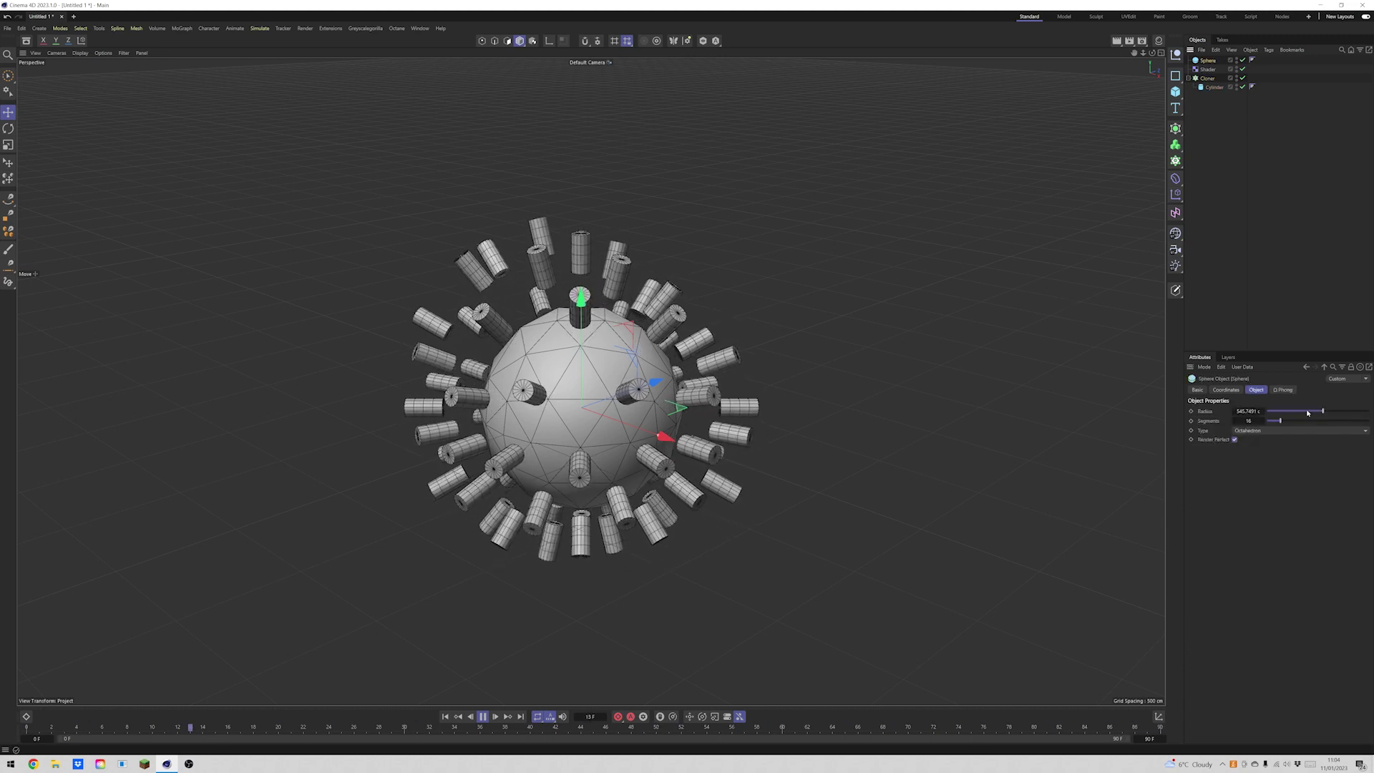
{"action": "mouse_move", "coordinate": [1322, 411]}
{"action": "left_mouse_down"}
{"action": "mouse_move", "coordinate": [1291, 411]}
{"action": "mouse_move", "coordinate": [1327, 411]}
{"action": "left_mouse_up"}
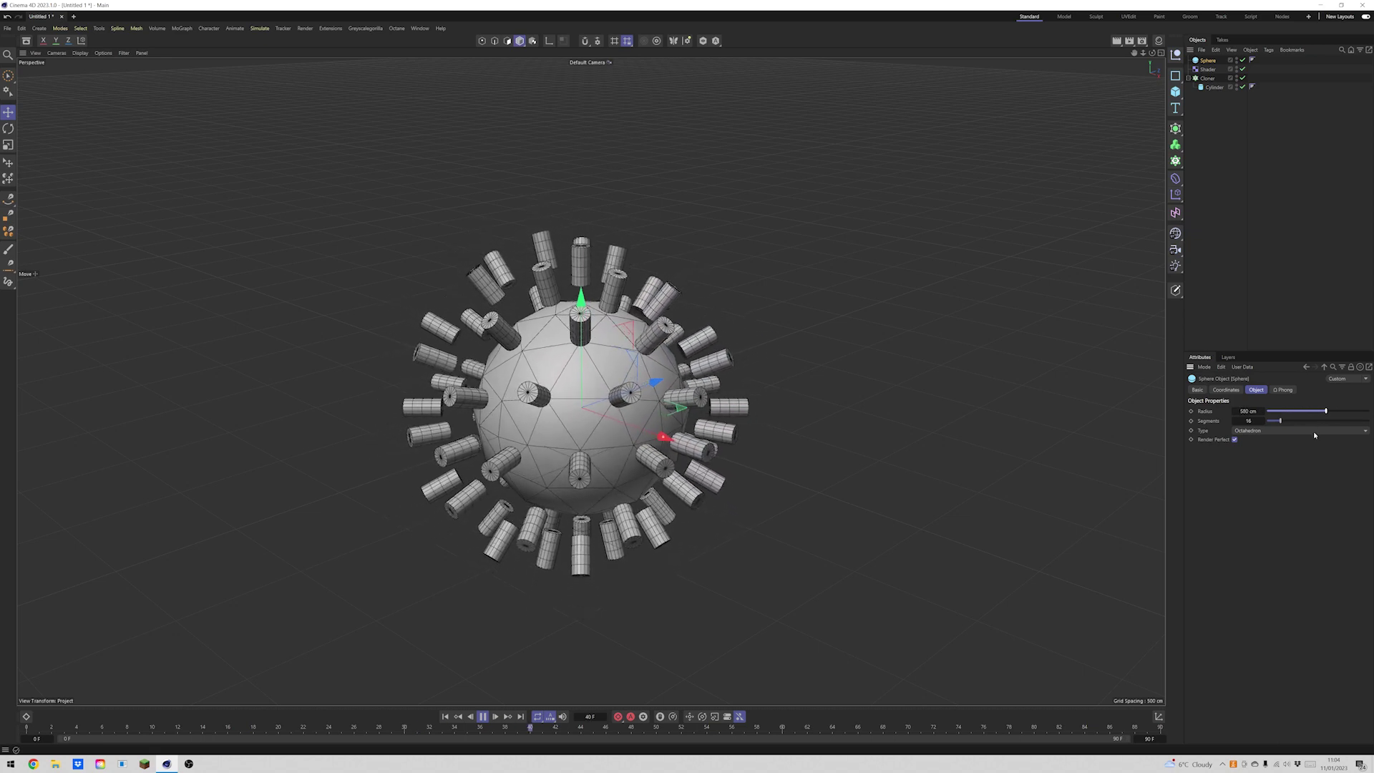
{"action": "left_click_drag", "start_coordinate": [1281, 420], "coordinate": [1301, 429]}
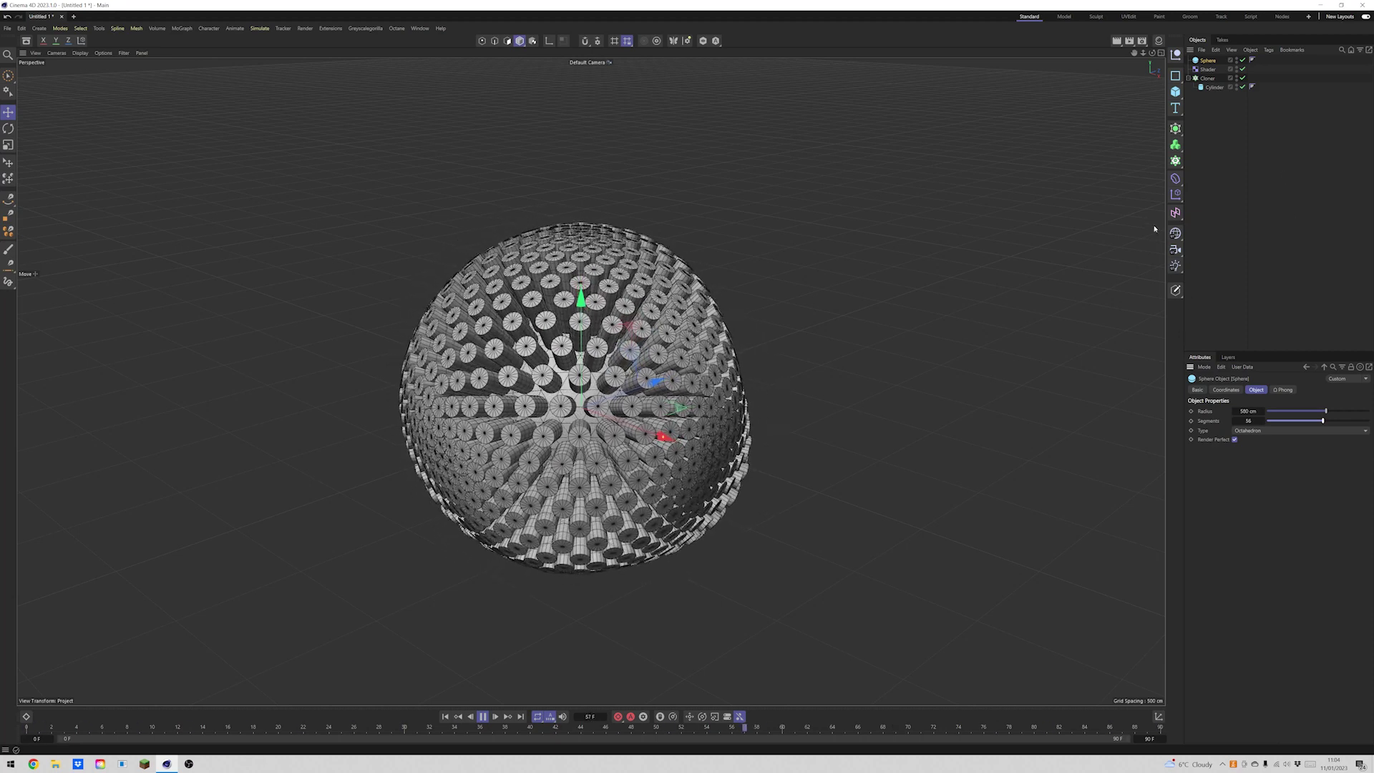
{"action": "left_click", "coordinate": [1211, 86]}
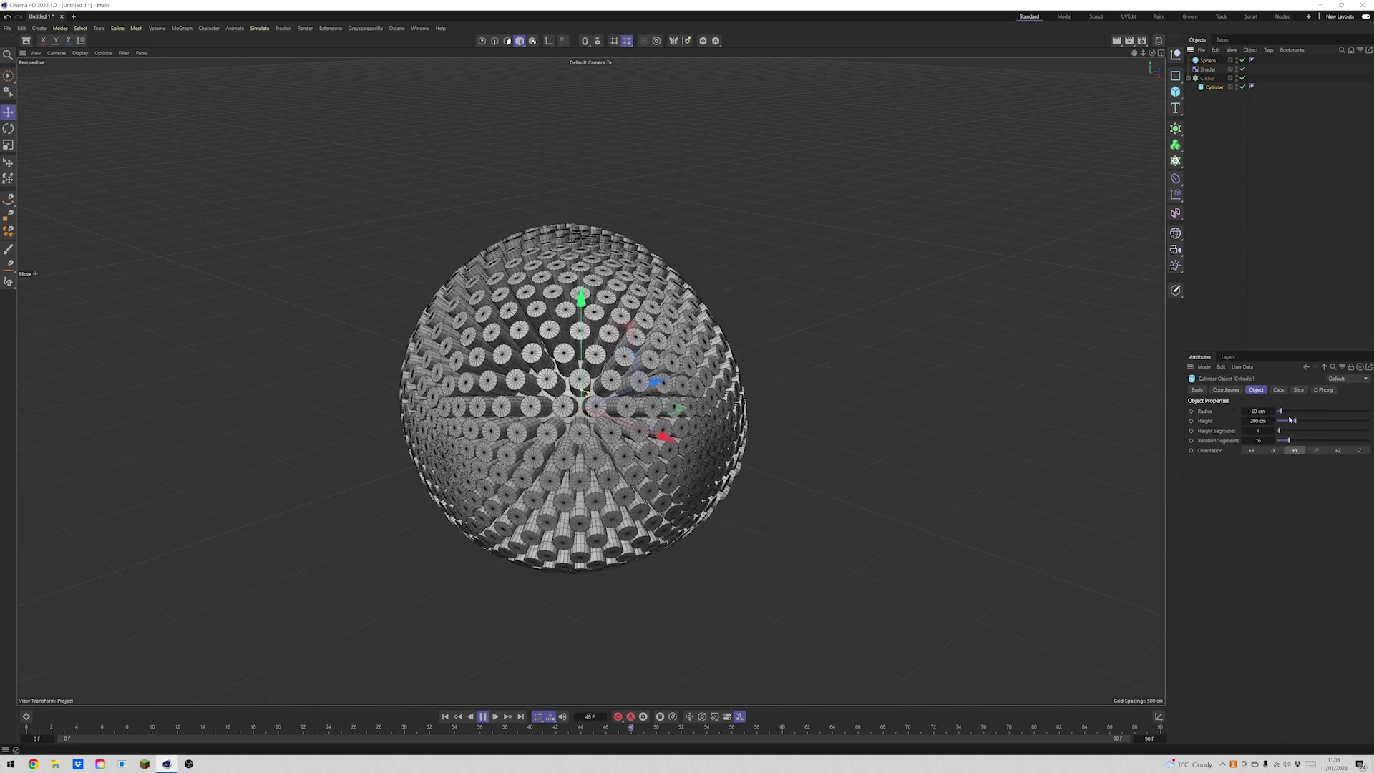
{"action": "left_click_drag", "start_coordinate": [1294, 420], "coordinate": [1334, 429]}
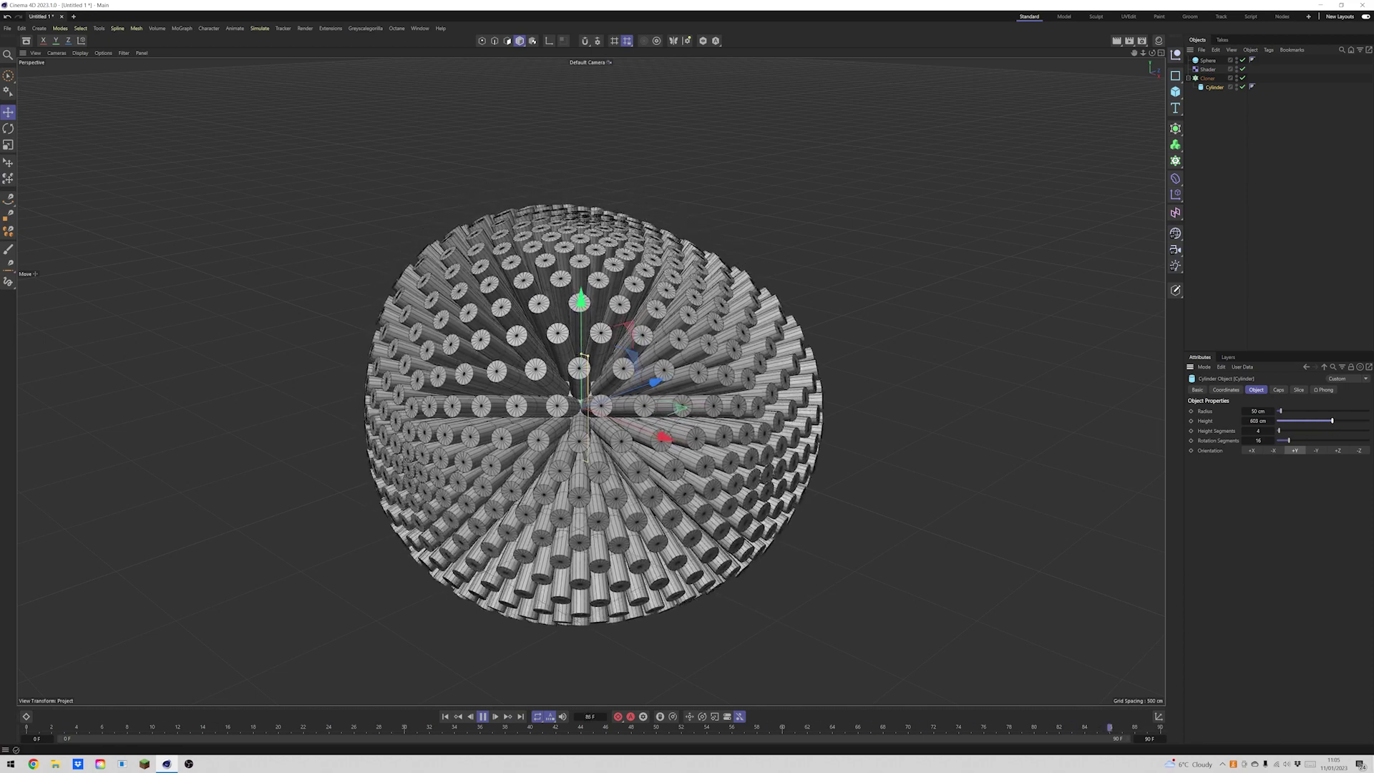
Raise the noise shader's contrast to 38% and extend the animation to 300 frames.
{"action": "left_click", "coordinate": [1199, 69]}
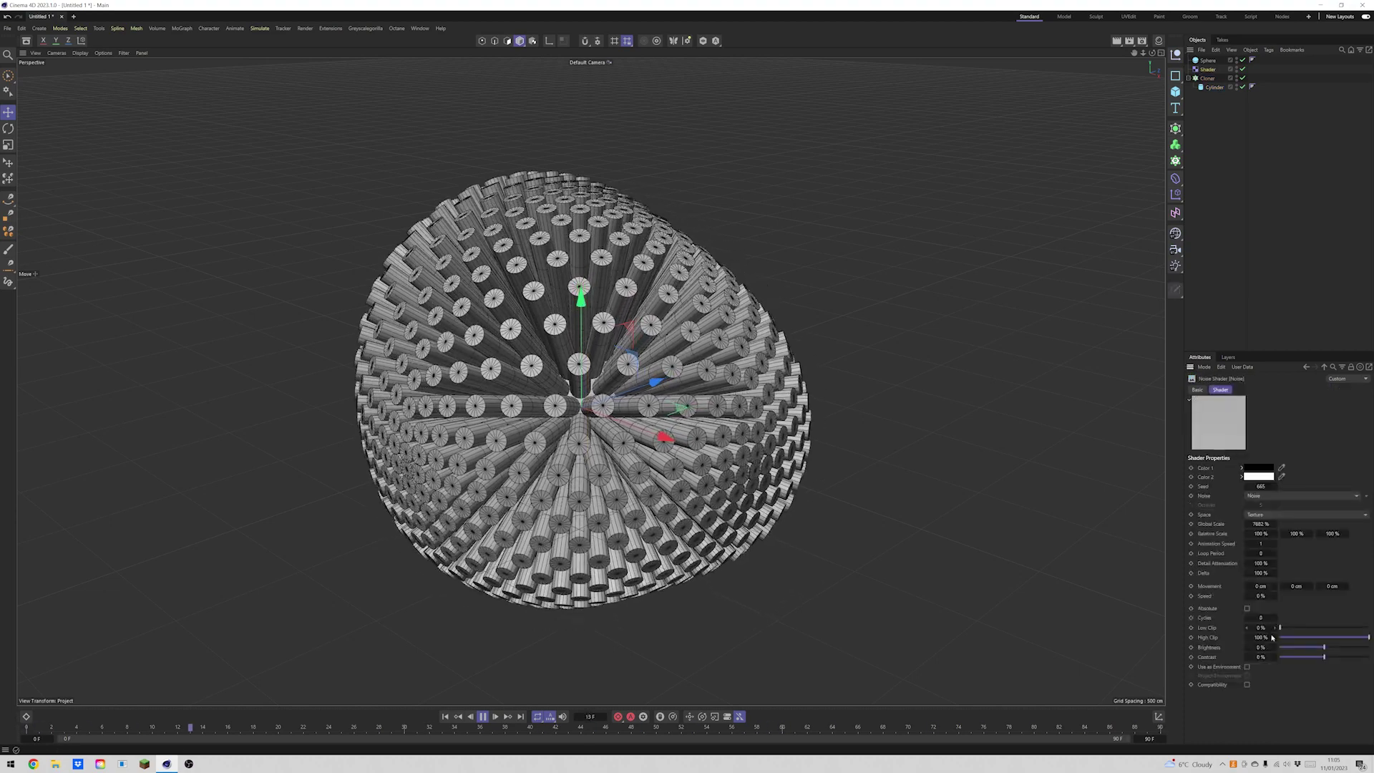
{"action": "left_click_drag", "start_coordinate": [1324, 656], "coordinate": [1354, 661]}
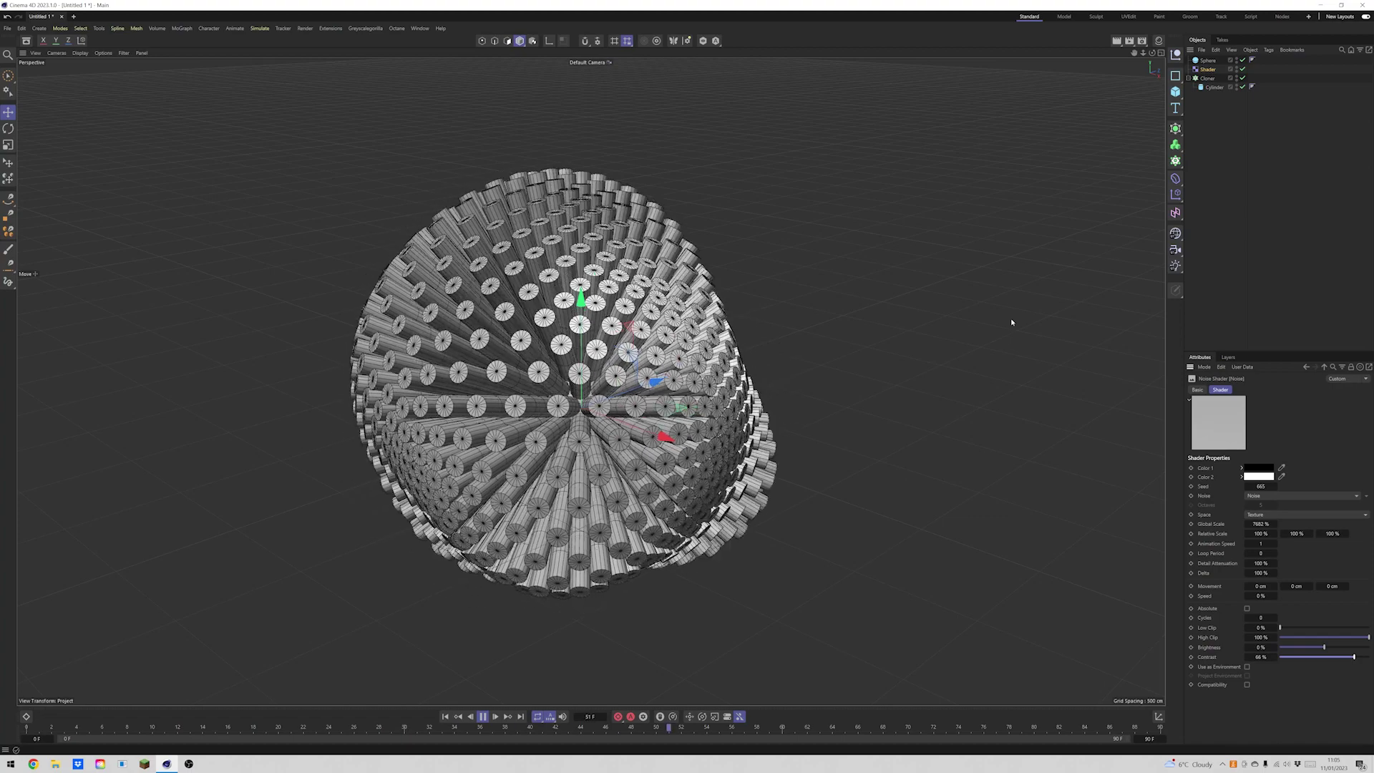
{"action": "left_click", "coordinate": [1148, 739]}
{"action": "type", "text": "300"}
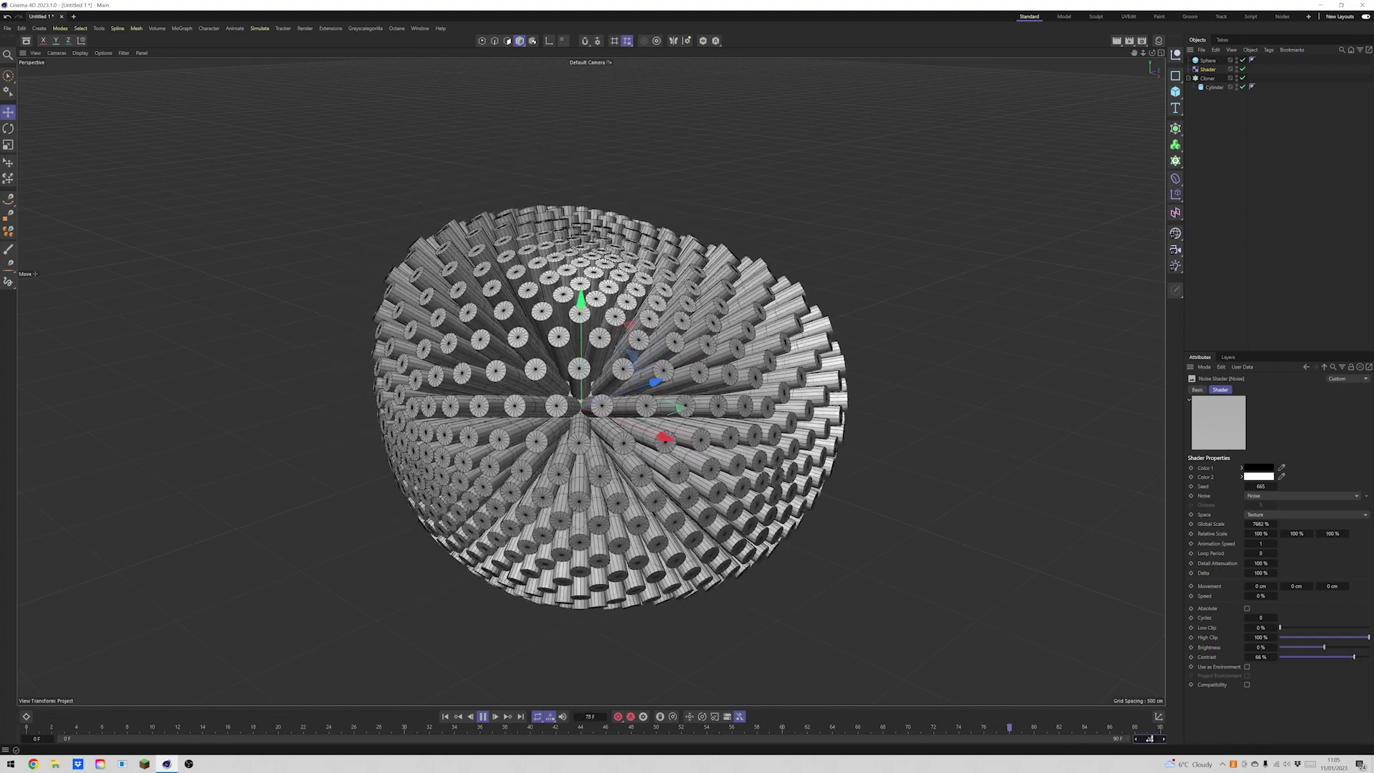
{"action": "key", "text": "Return"}
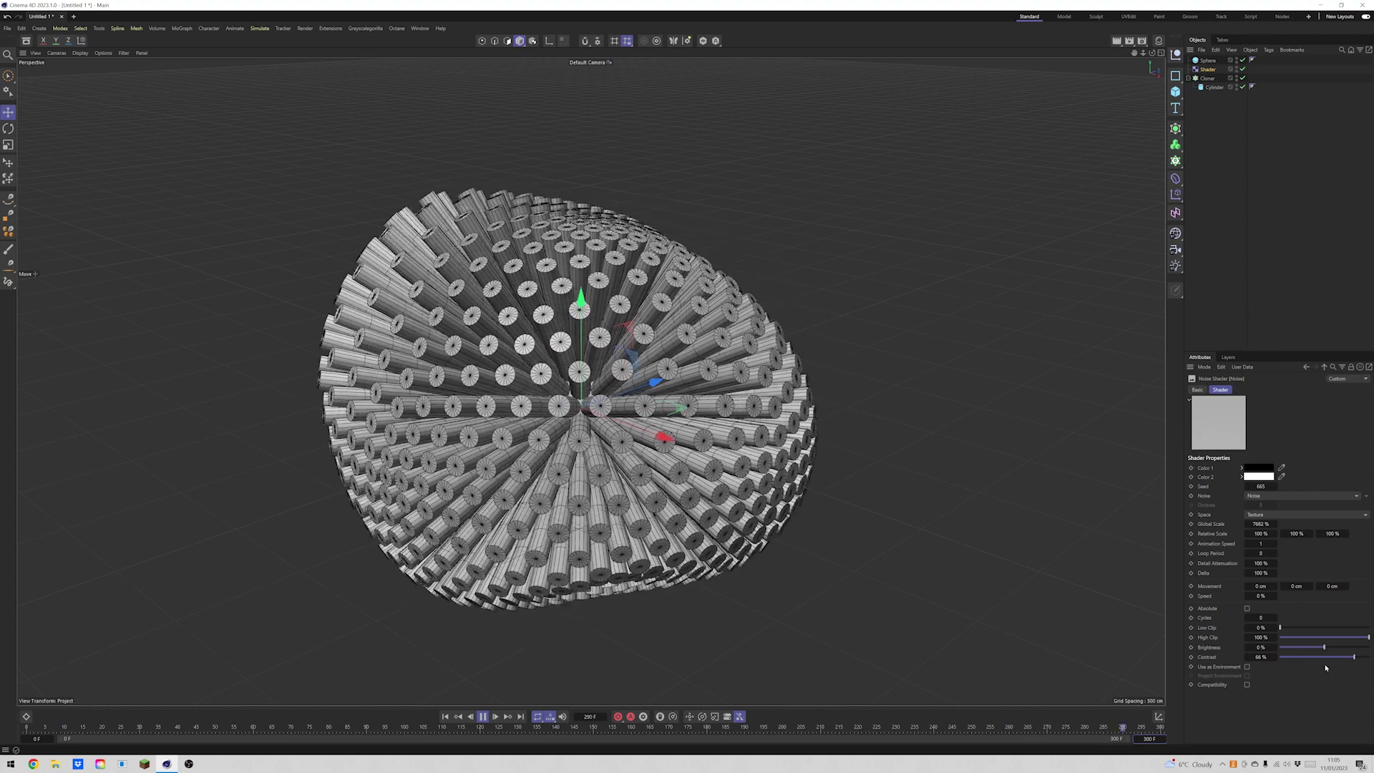
Settle the noise contrast at 35% and lower its Global Scale to 4191%.
{"action": "mouse_move", "coordinate": [1332, 657]}
{"action": "left_mouse_down"}
{"action": "mouse_move", "coordinate": [1292, 661]}
{"action": "mouse_move", "coordinate": [1320, 658]}
{"action": "left_mouse_up"}
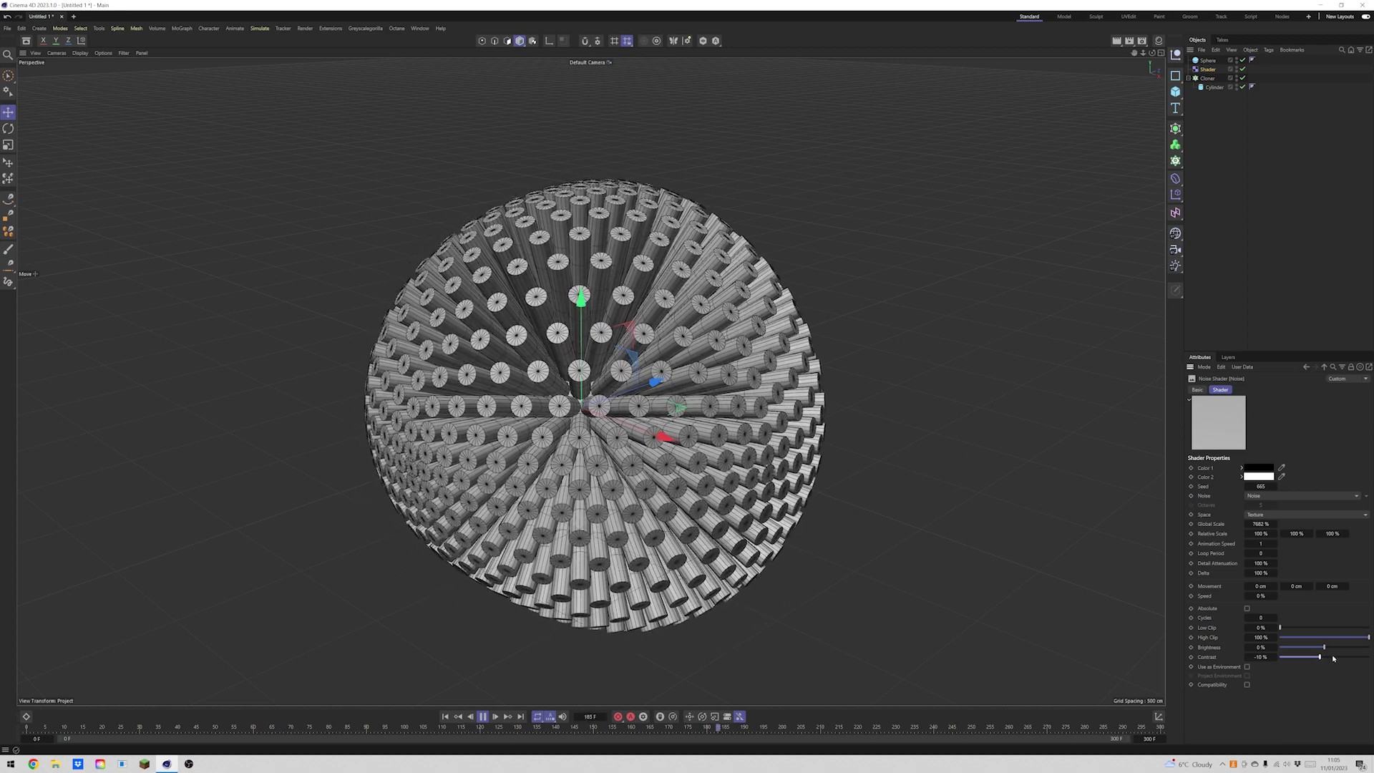
{"action": "left_click_drag", "start_coordinate": [1330, 658], "coordinate": [1341, 659]}
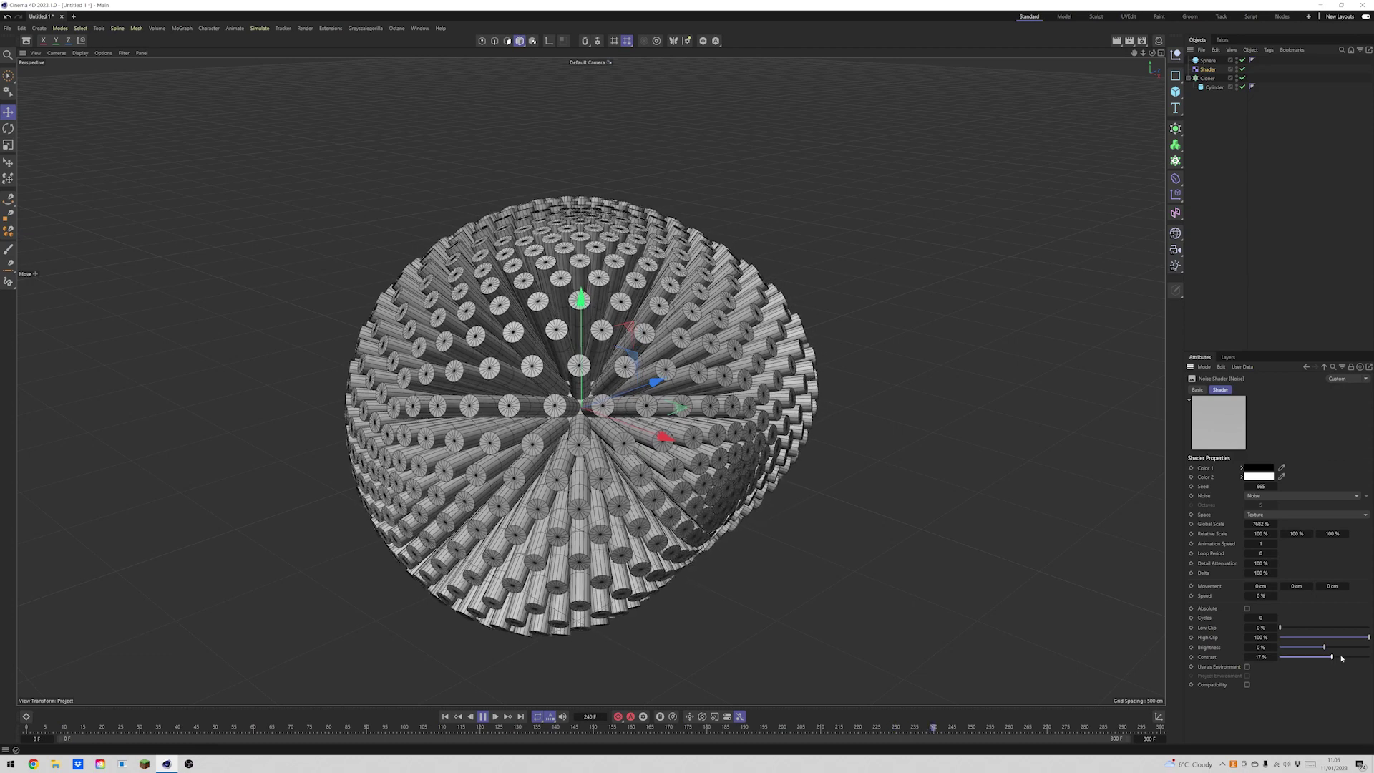
{"action": "left_click", "coordinate": [1342, 658]}
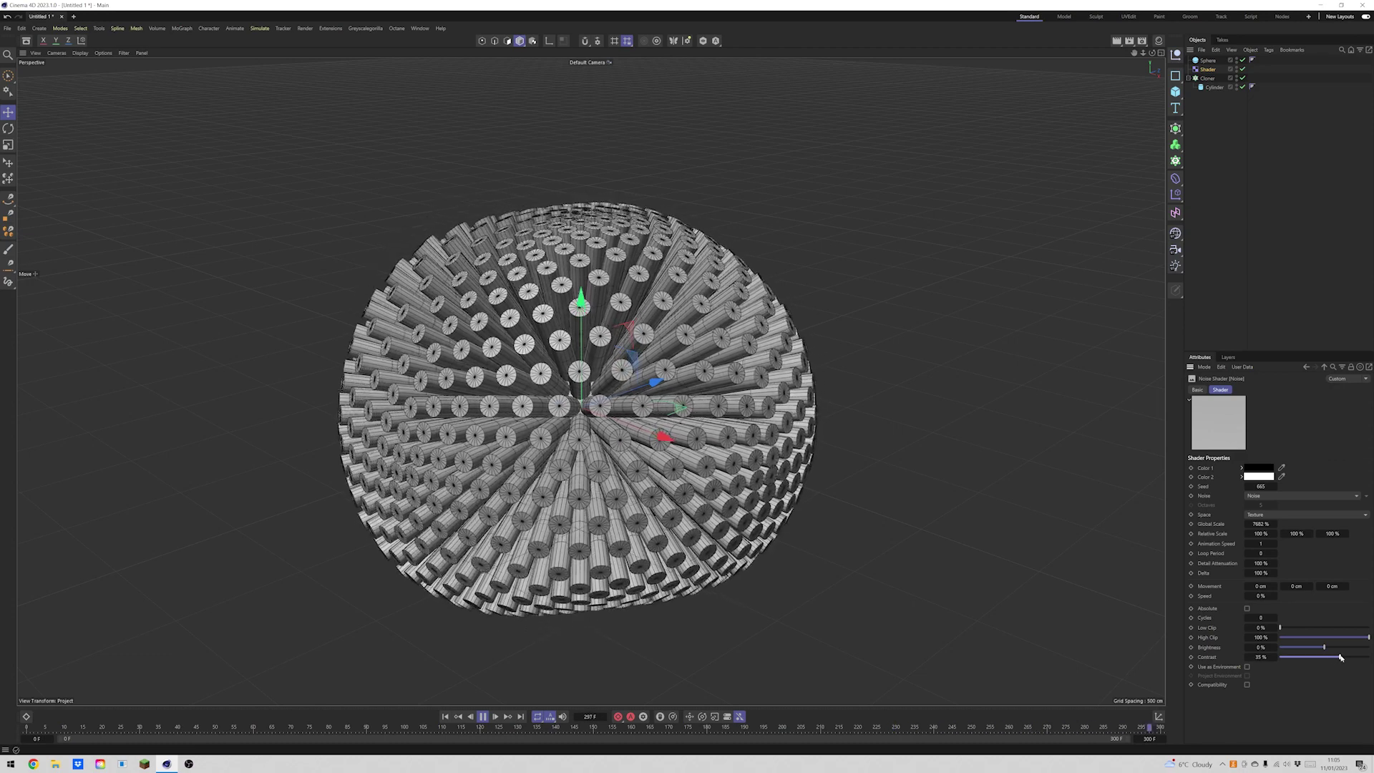
{"action": "left_click_drag", "start_coordinate": [1254, 525], "coordinate": [1258, 524]}
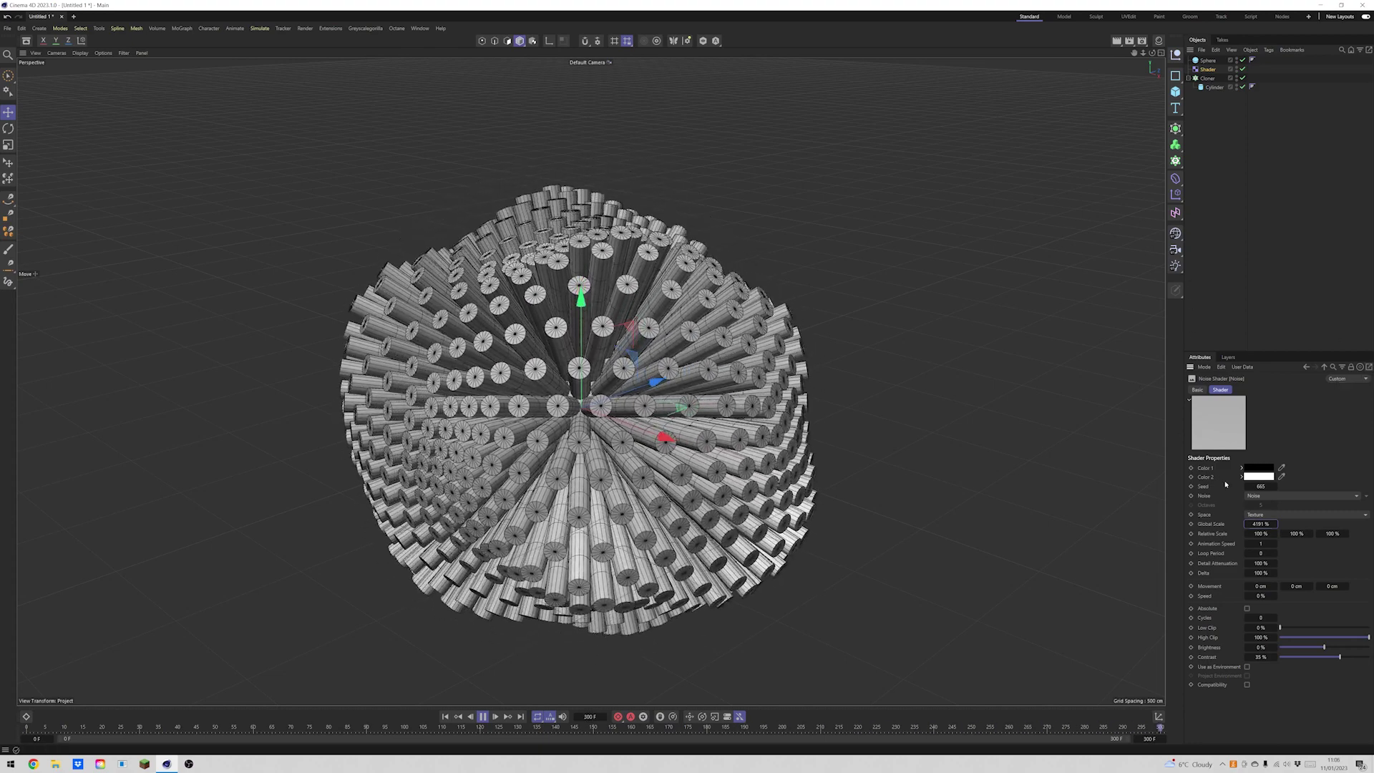
Turn the cylinder's Caps off, then back on, so the clones keep closed ends.
{"action": "left_click", "coordinate": [1213, 86]}
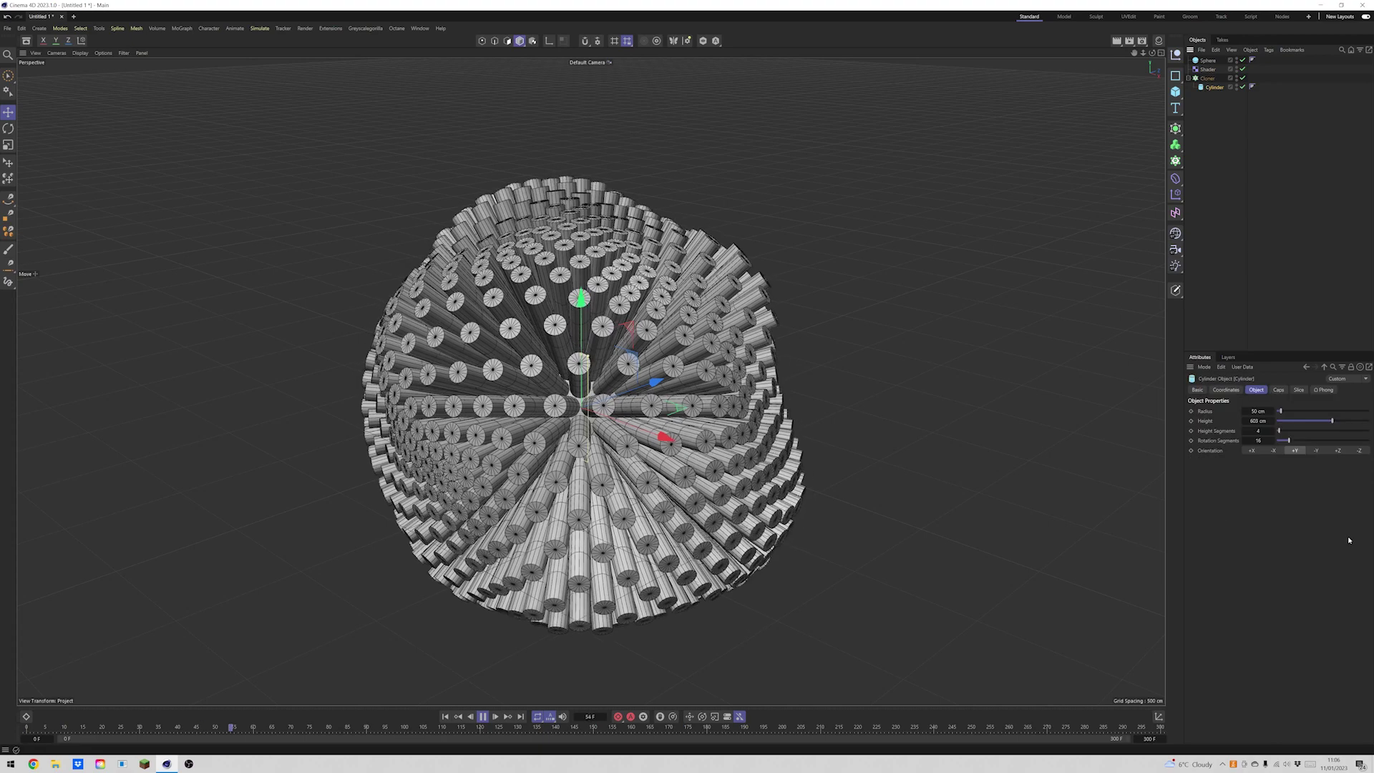
{"action": "left_click", "coordinate": [1279, 390]}
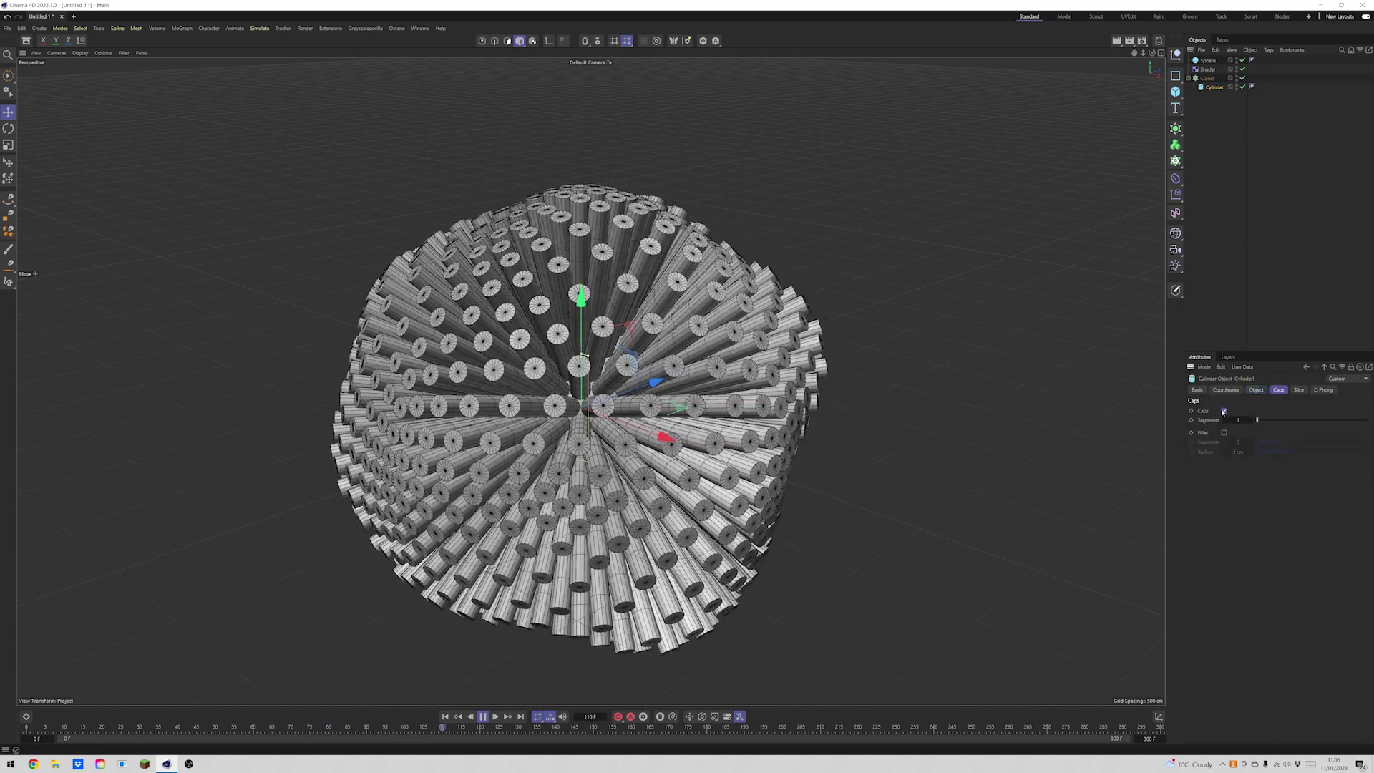
{"action": "left_click", "coordinate": [1224, 411]}
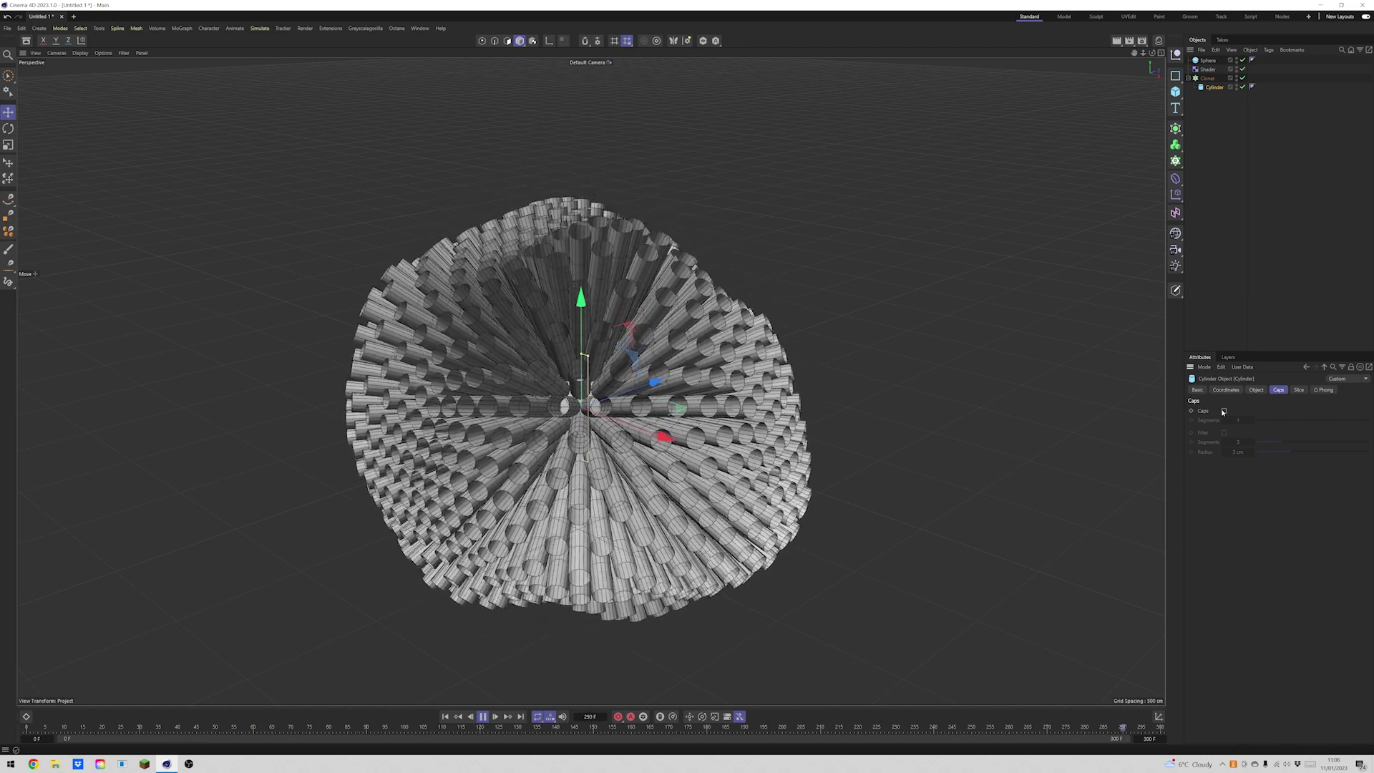
{"action": "left_click", "coordinate": [1224, 412]}
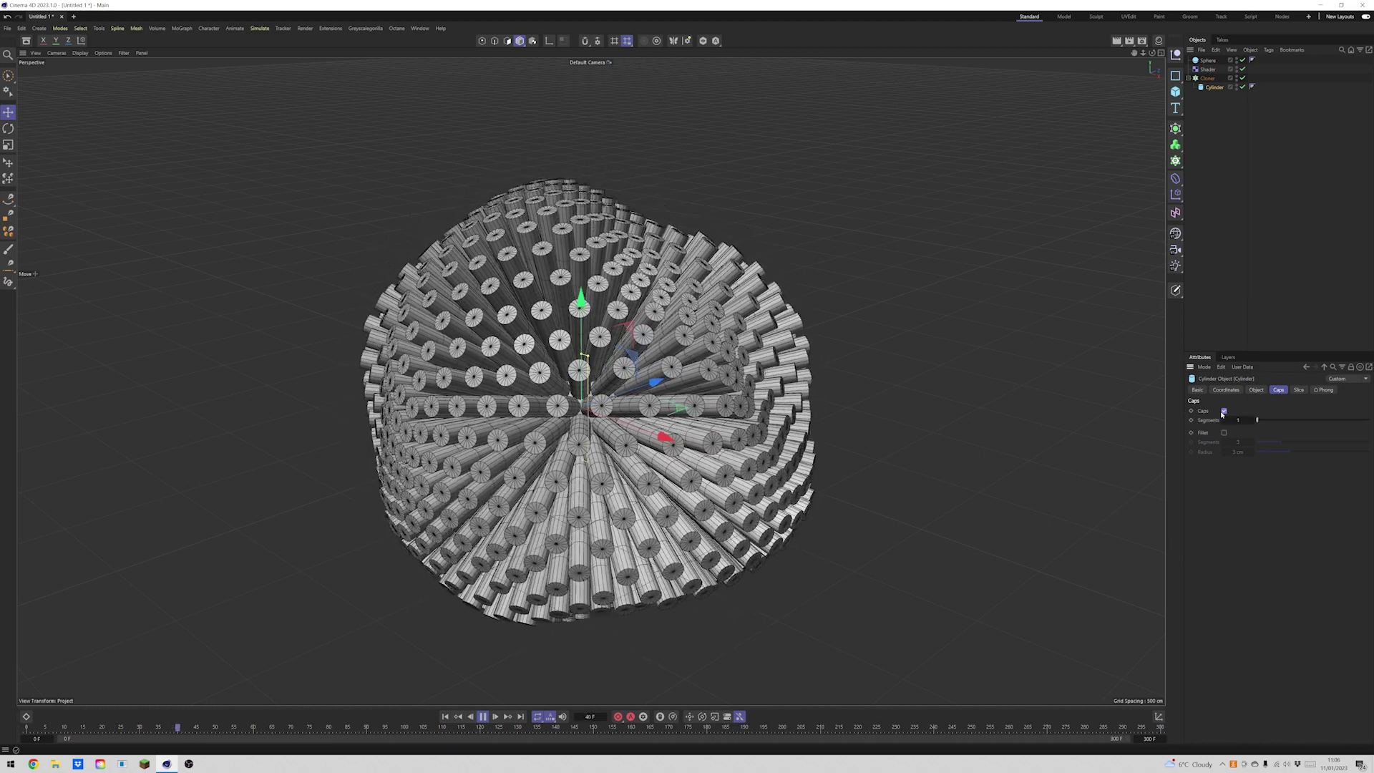